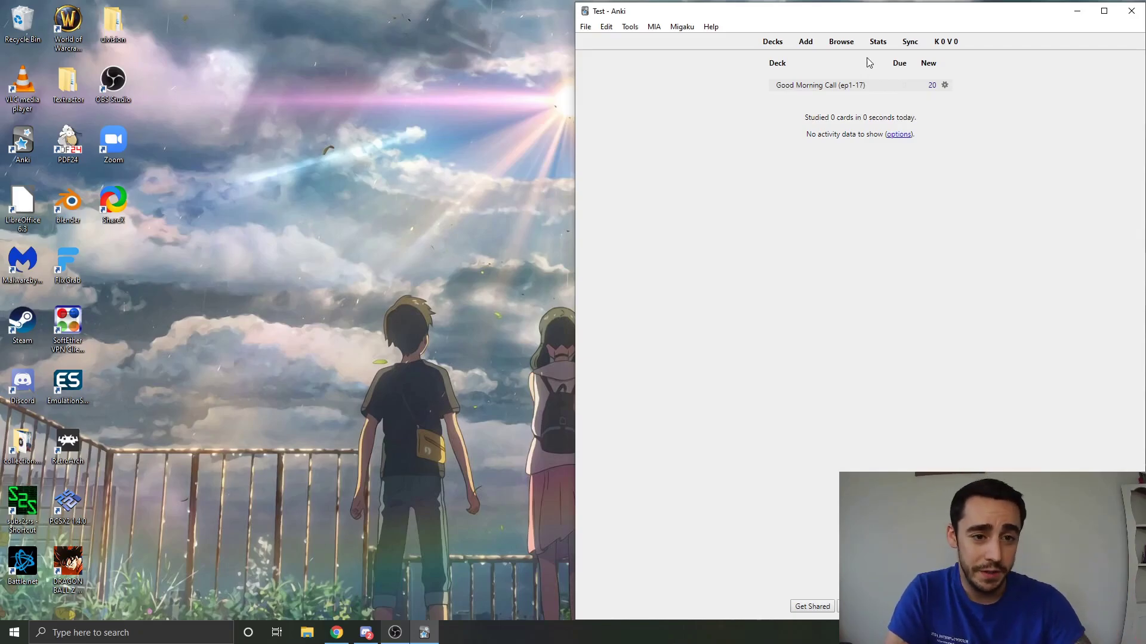
- Open the card browser at full-screen size and list the cards of the Good Morning Call (ep1-17) deck
left_click(842, 42)
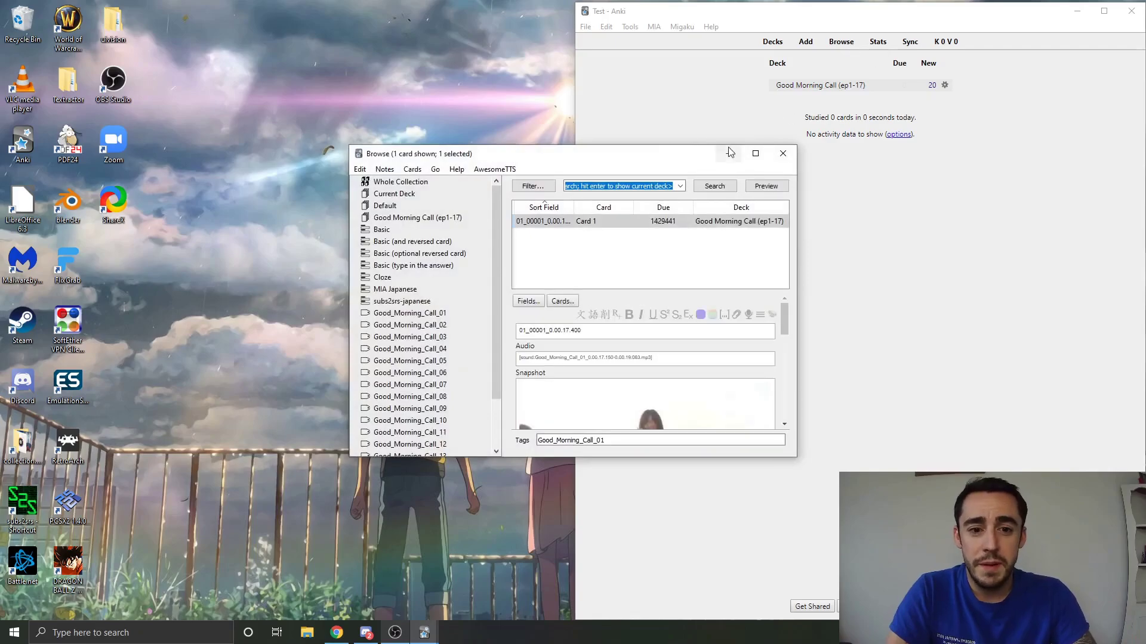
left_click(755, 153)
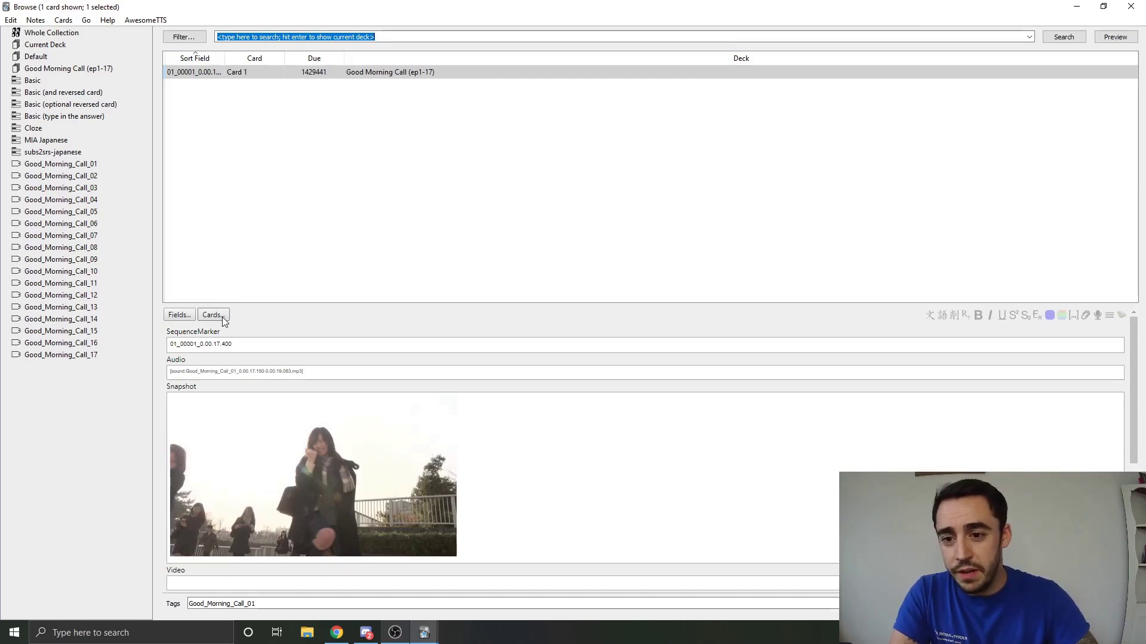
left_click(1131, 6)
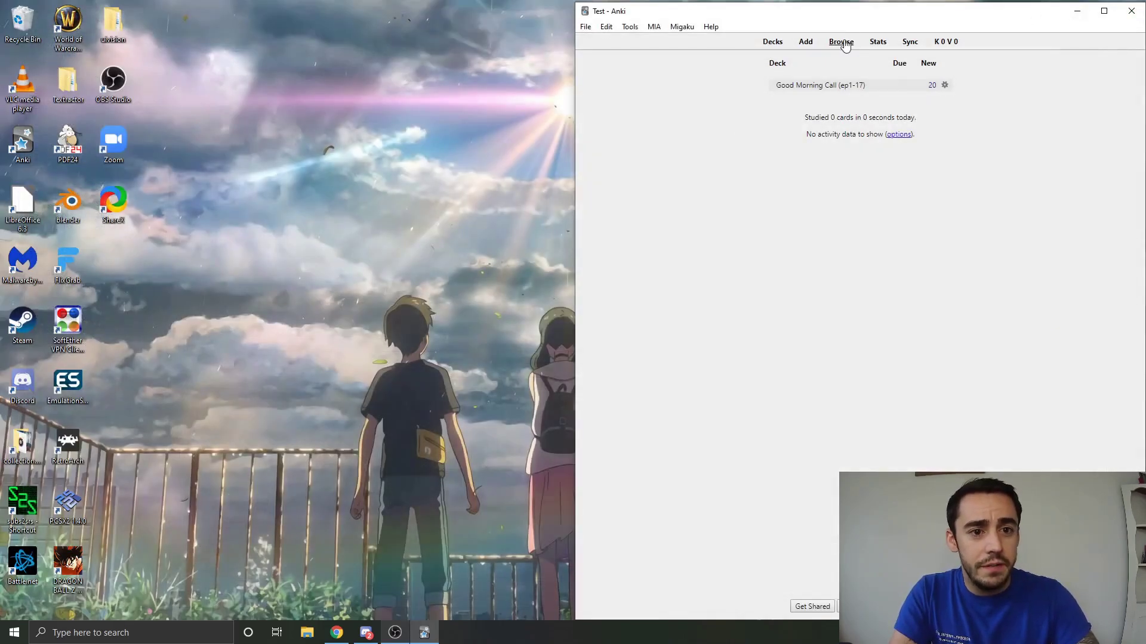
left_click(845, 46)
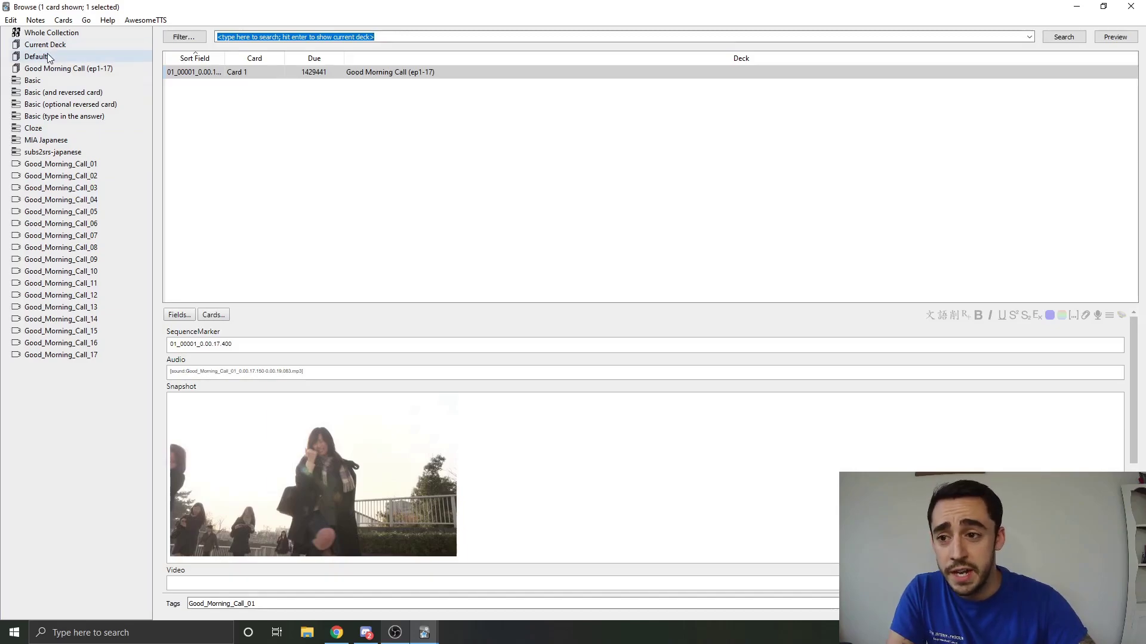
left_click(59, 70)
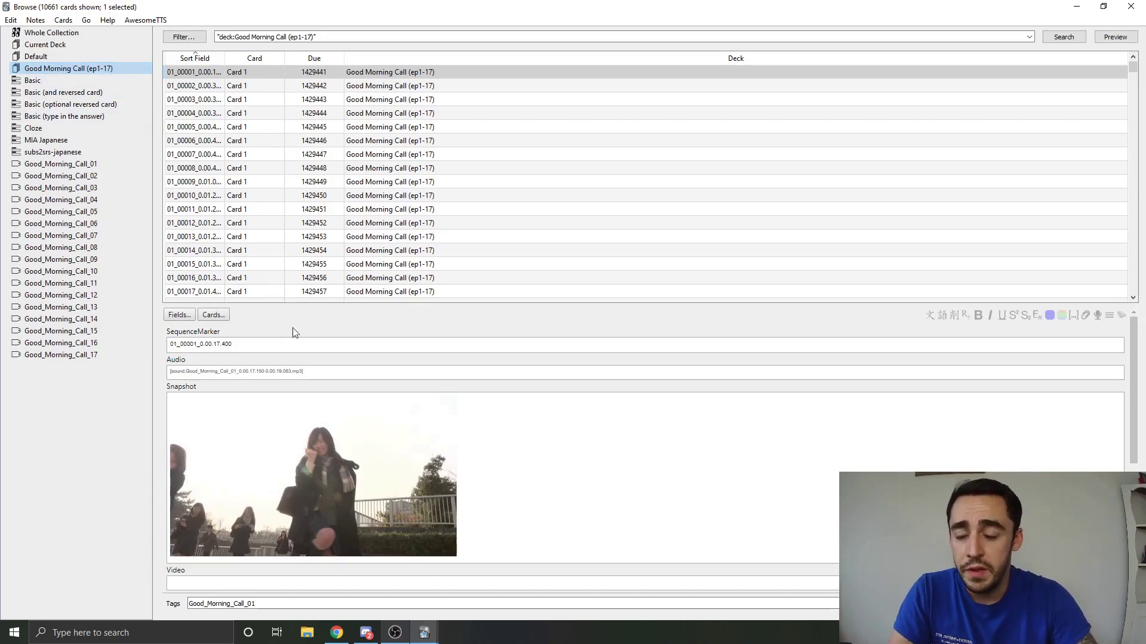
- Examine several of the first cards in the deck to compare their sequence markers, audio and snapshots
left_click(393, 126)
left_click(396, 181)
left_click(392, 100)
left_click(393, 73)
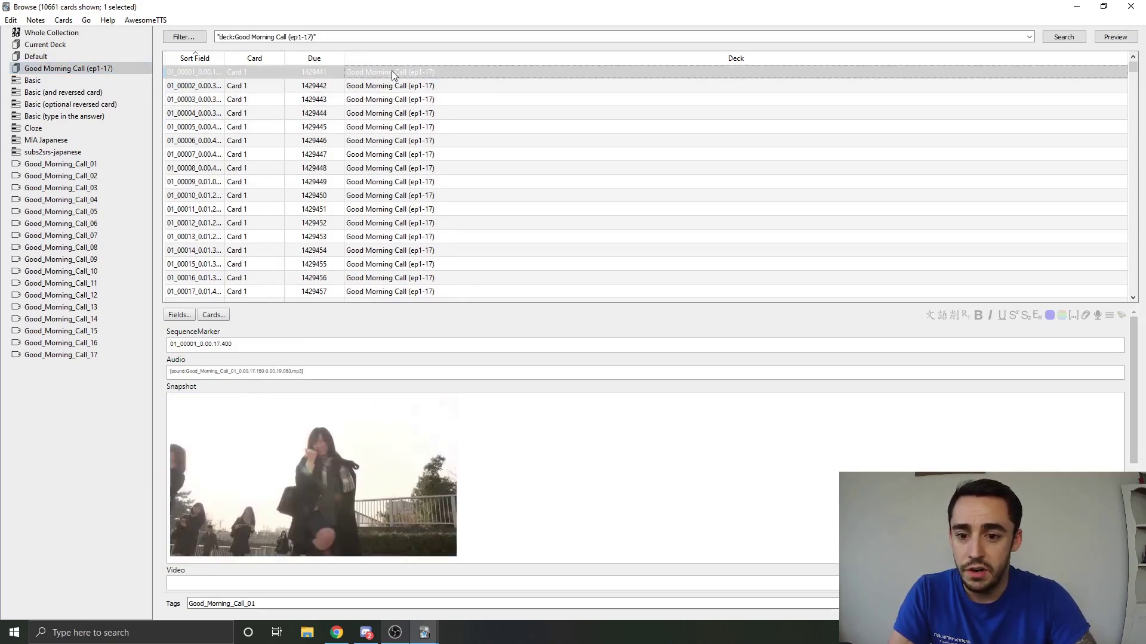
left_click(391, 88)
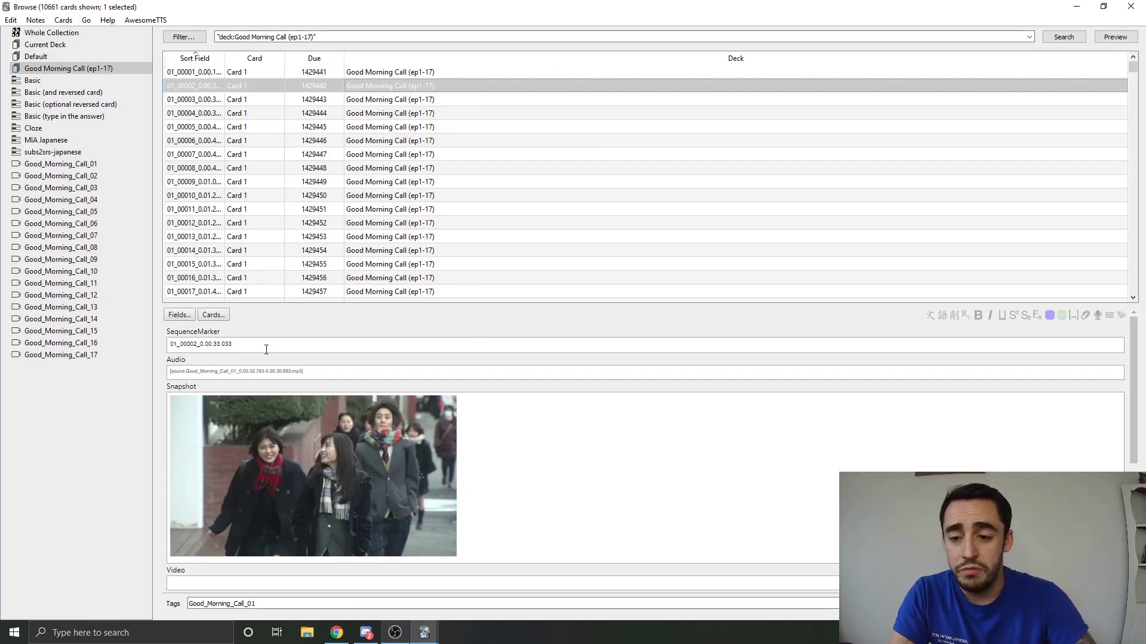
left_click(388, 180)
left_click(407, 115)
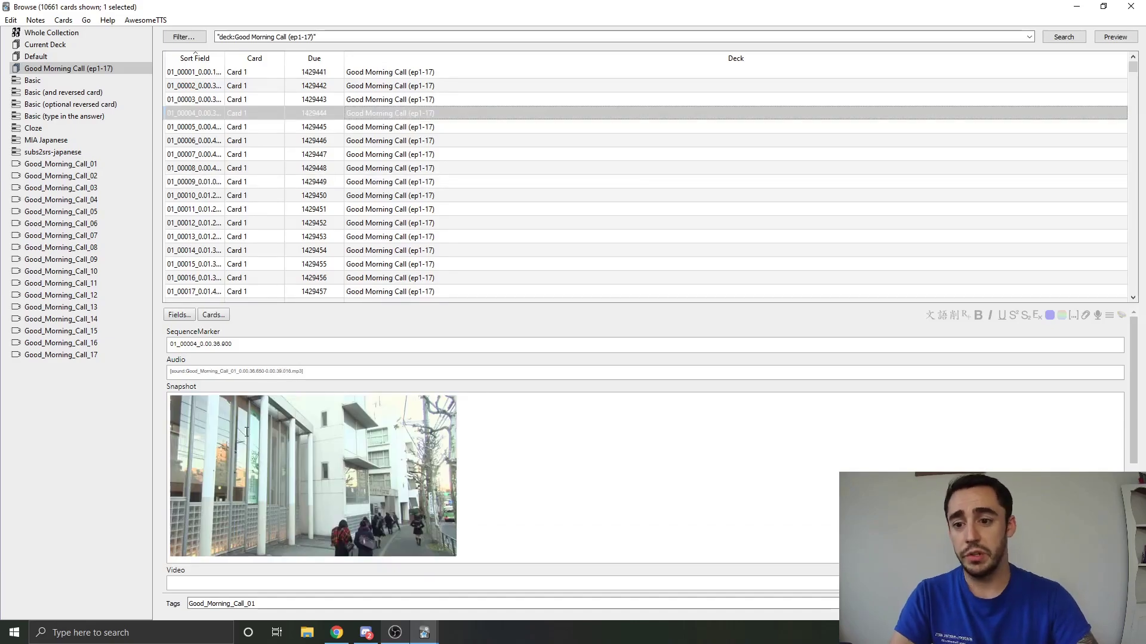
- Review all the fields of card 01_00004, from SequenceMarker down to FocusVocab
scroll(274, 337, "down", 1)
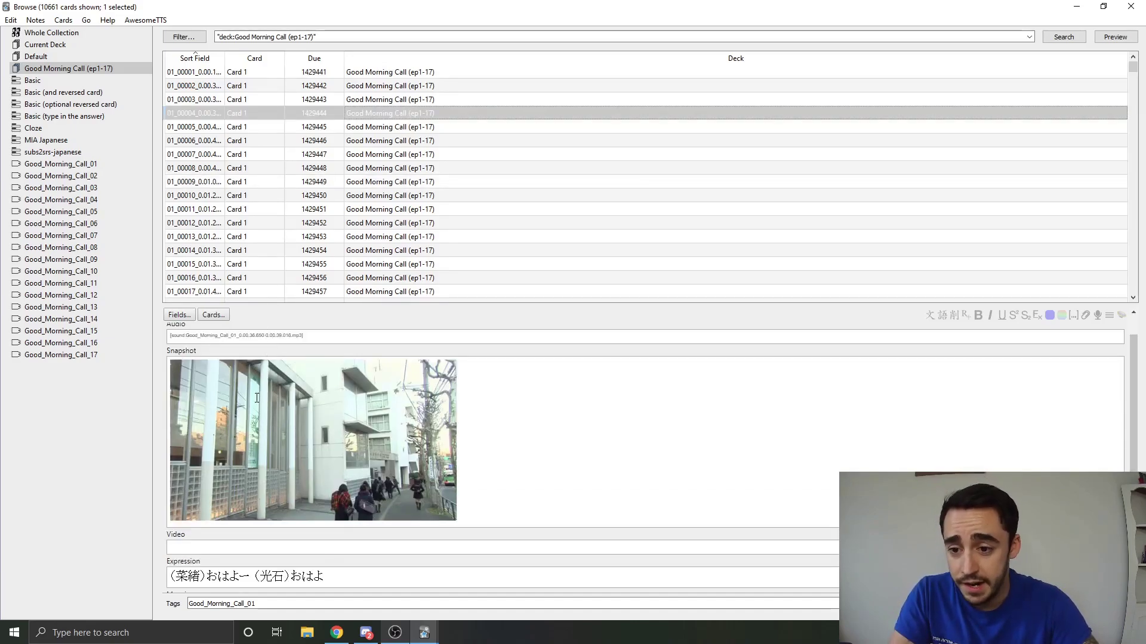
scroll(257, 398, "down", 2)
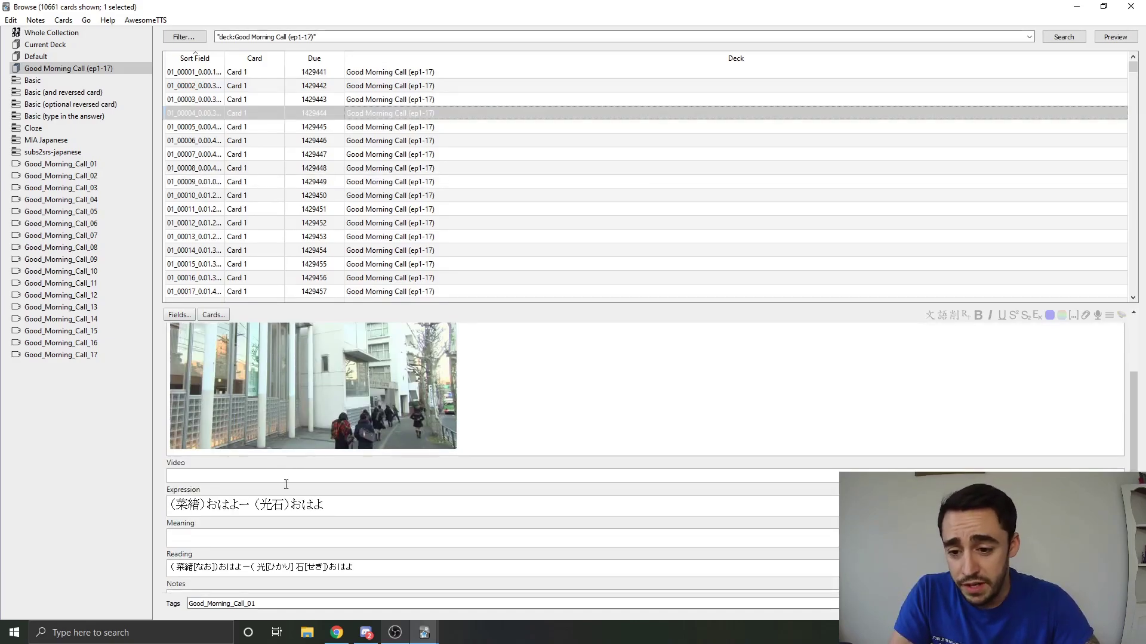
scroll(245, 540, "down", 1)
scroll(243, 549, "down", 2)
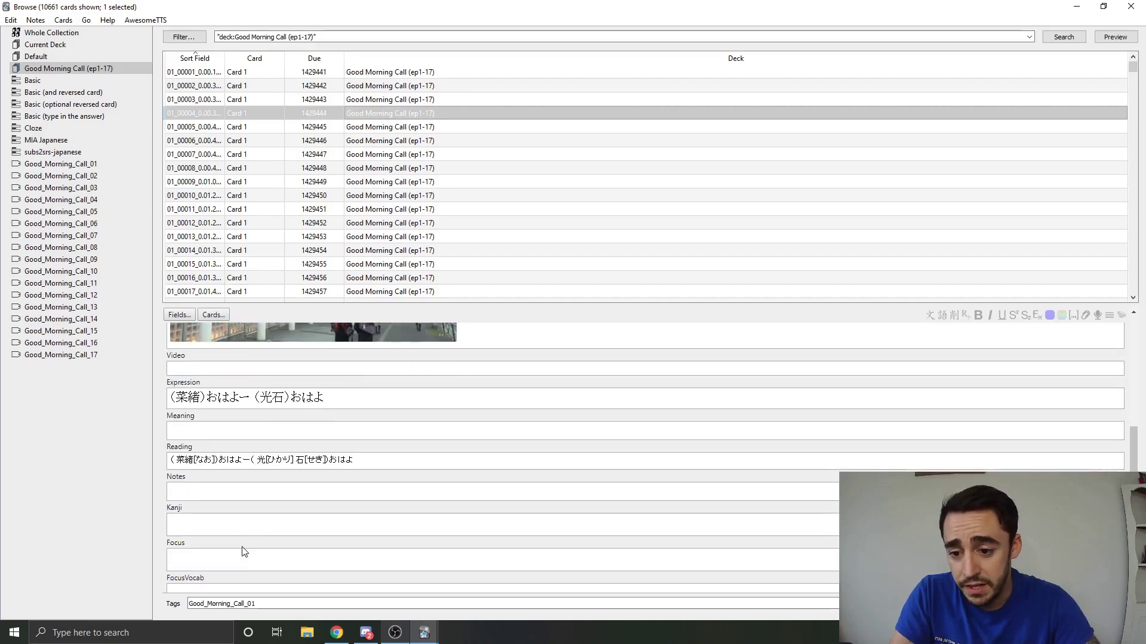
scroll(238, 513, "down", 1)
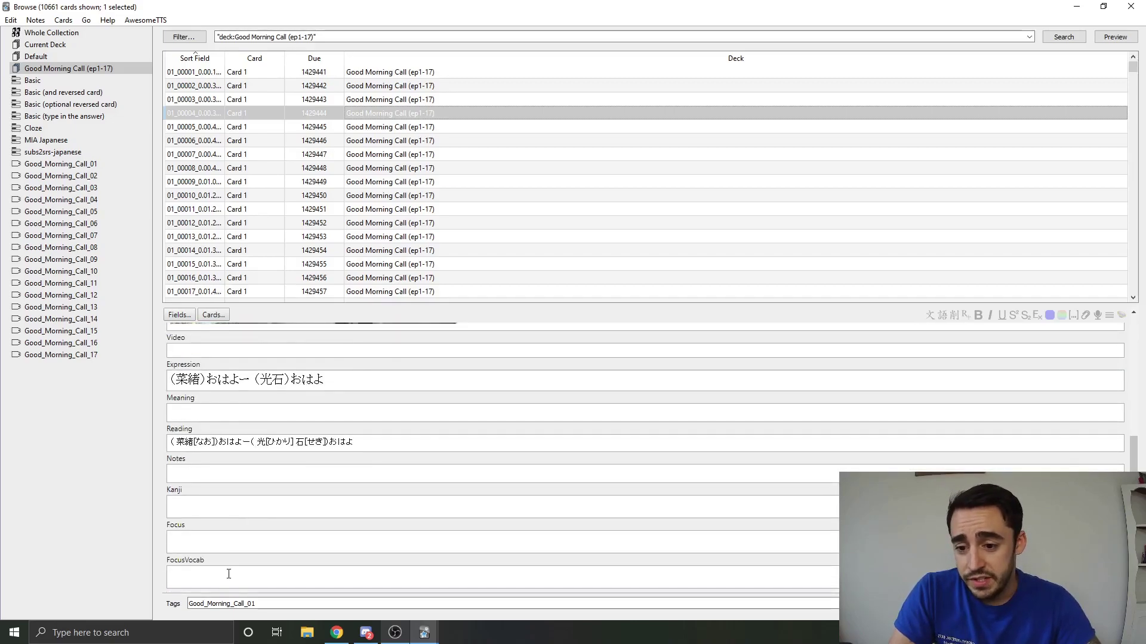
scroll(229, 575, "up", 6)
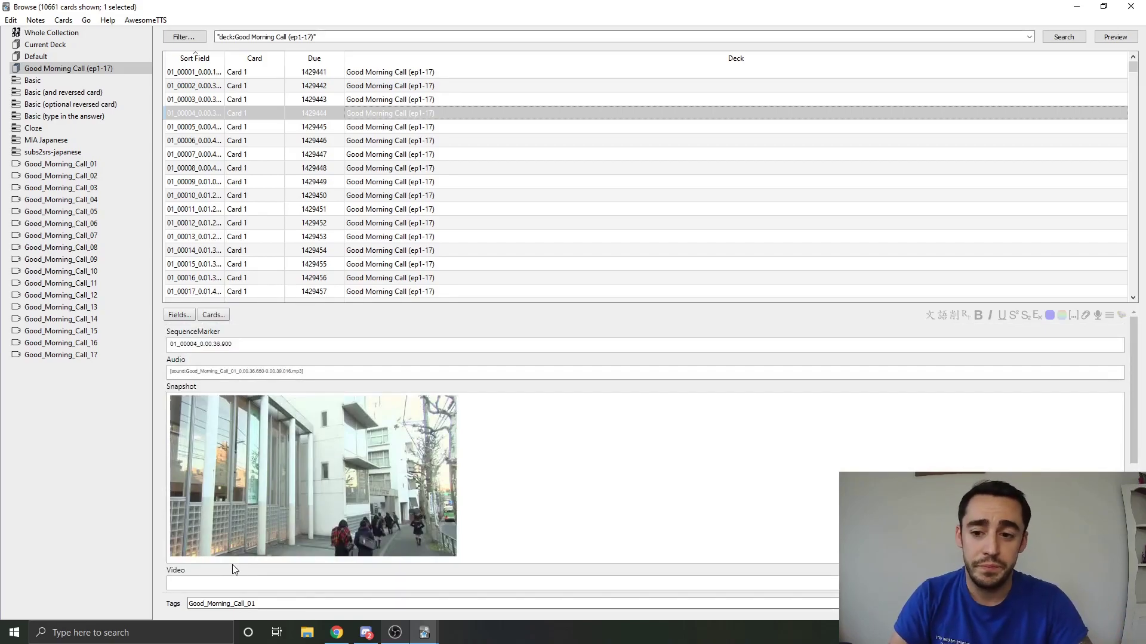
- Look over the field list of the subs2srs-japanese note type, including the Focus field, and close it
left_click(185, 316)
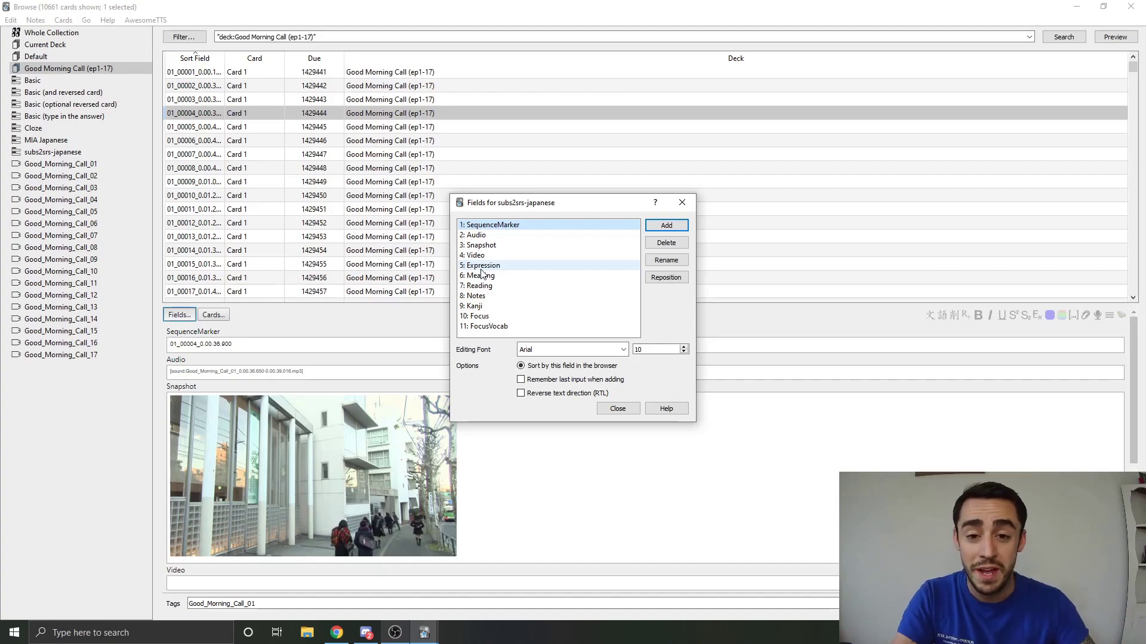
left_click(494, 317)
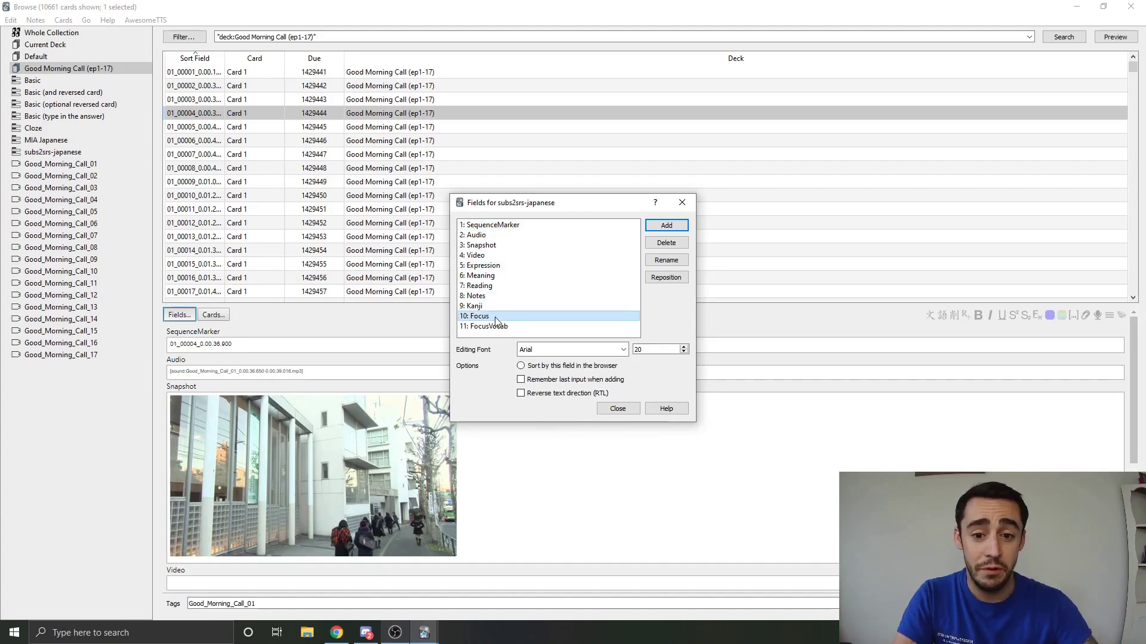
left_click(684, 206)
- Open the card templates of the subs2srs-japanese note type and review the front template and back preview
left_click(215, 317)
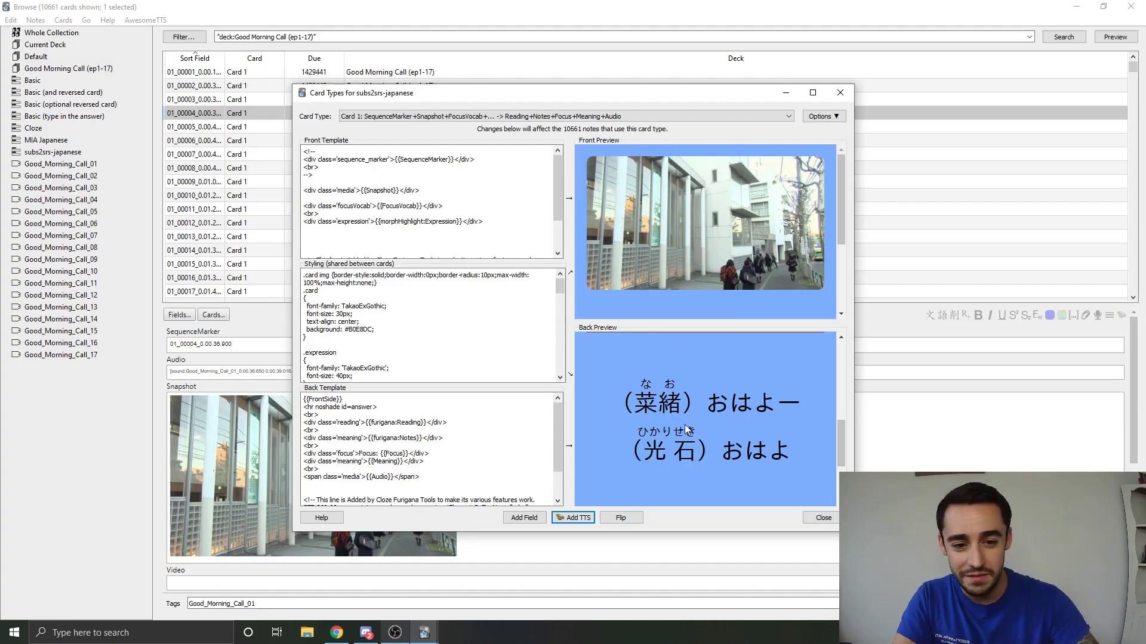
scroll(762, 449, "up", 1)
scroll(758, 442, "down", 3)
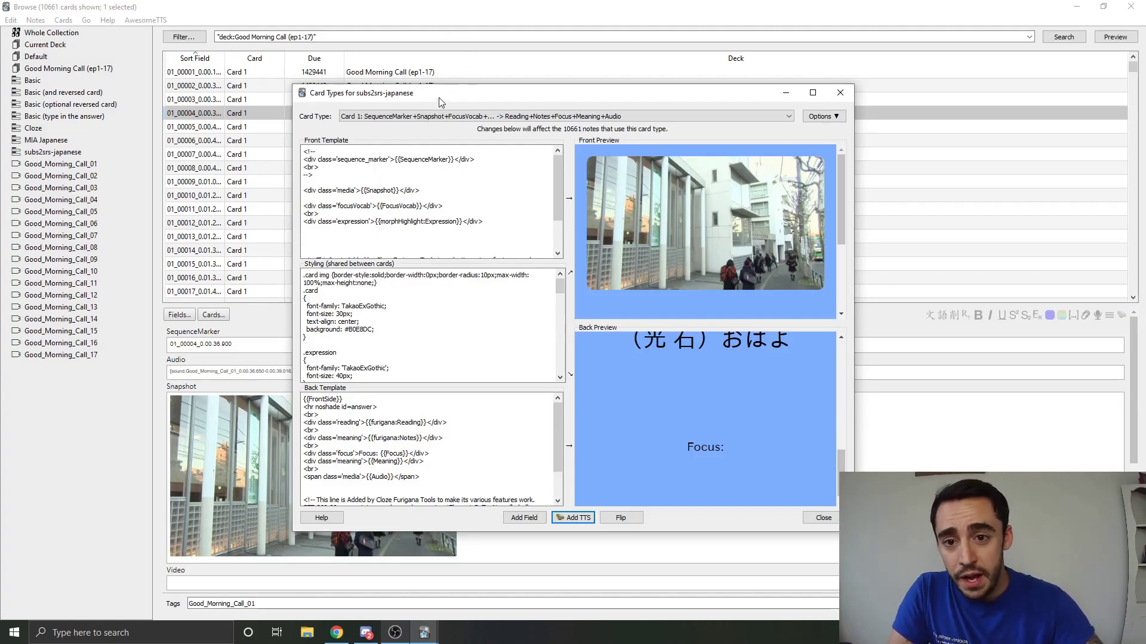
left_click_drag(442, 99, 512, 113)
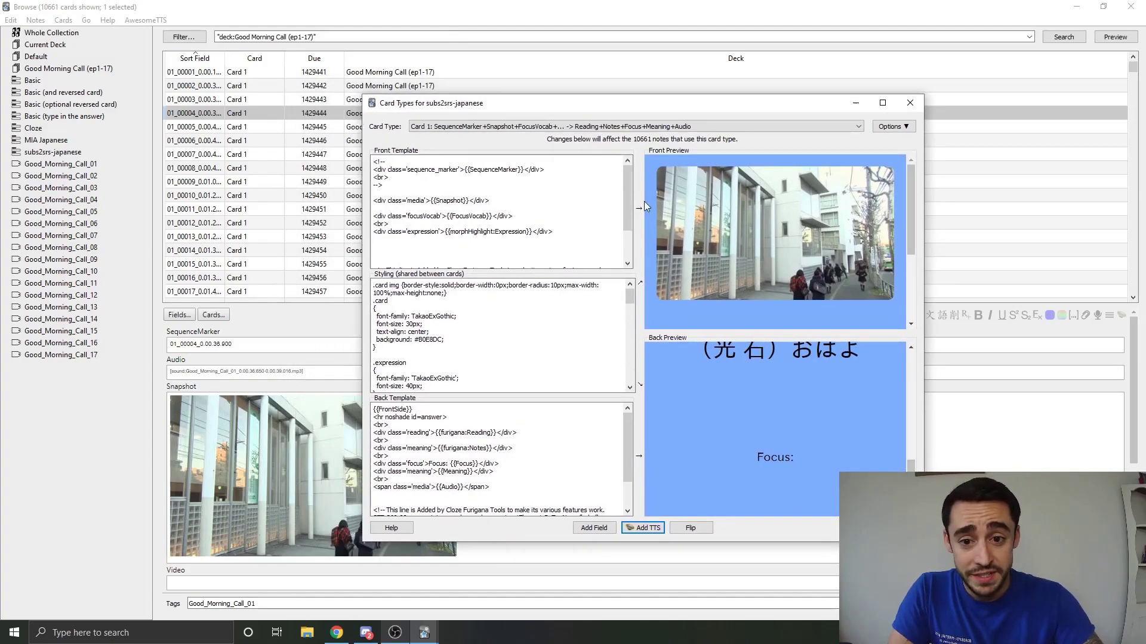
scroll(625, 197, "down", 2)
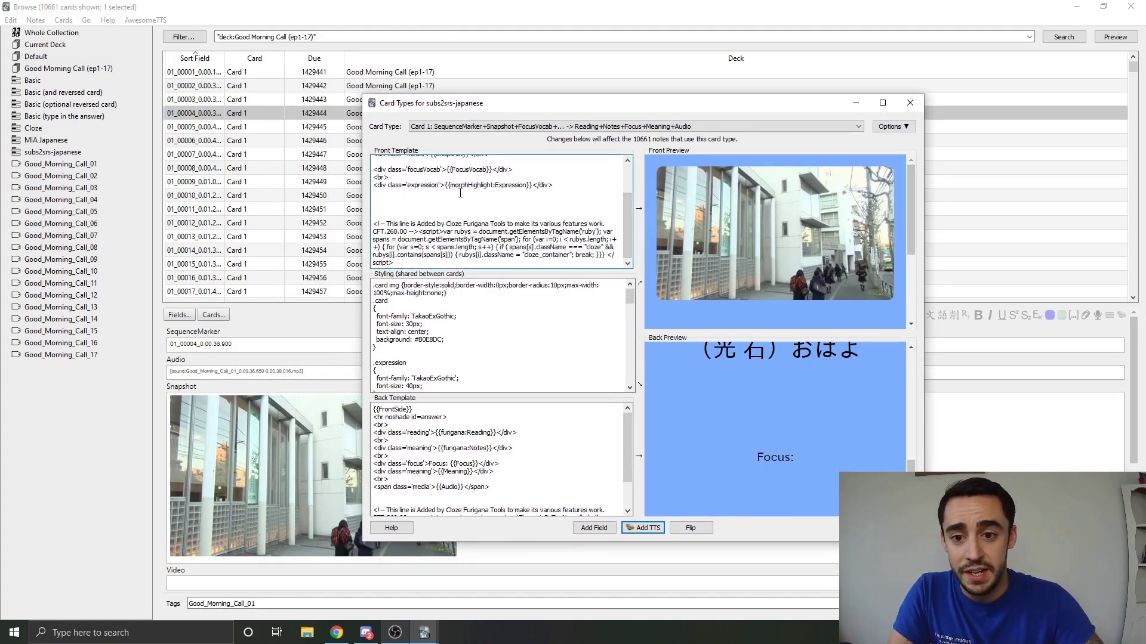
scroll(460, 192, "up", 2)
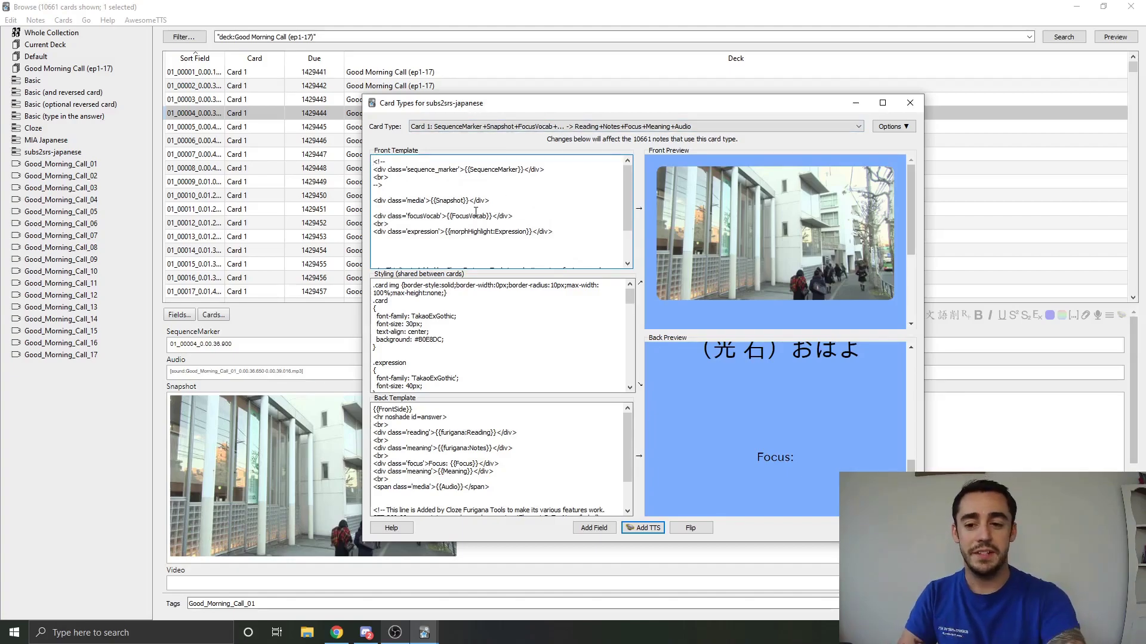
- Delete the front template's markup from the opening comment through the expression line, keeping the Cloze Furigana Tools script
double_click(423, 216)
left_click(430, 216)
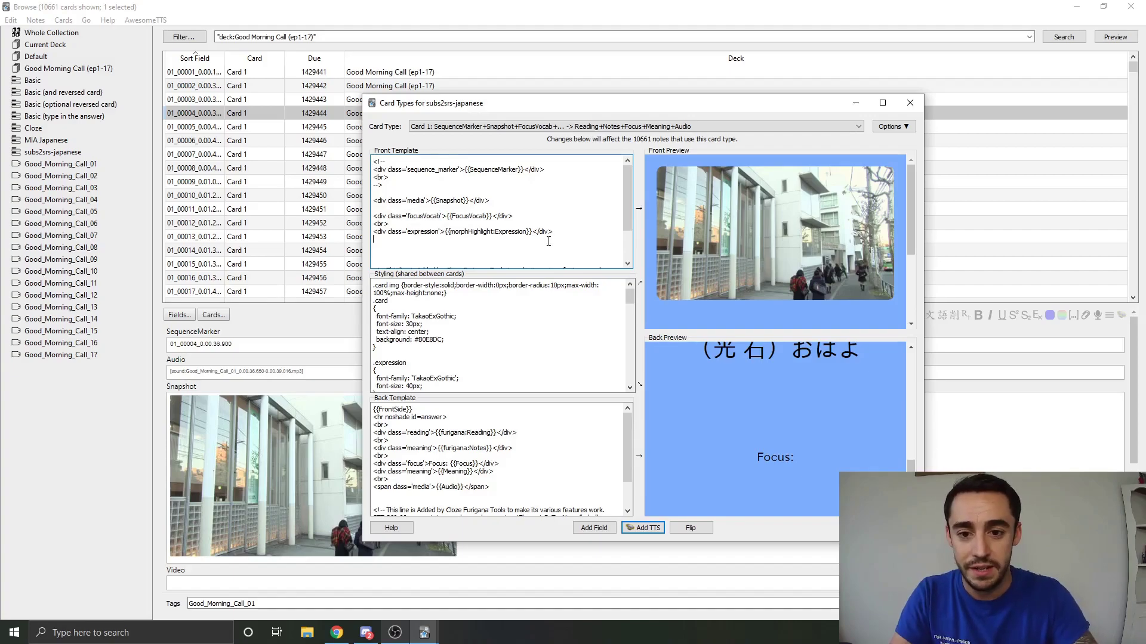
left_click_drag(563, 231, 359, 140)
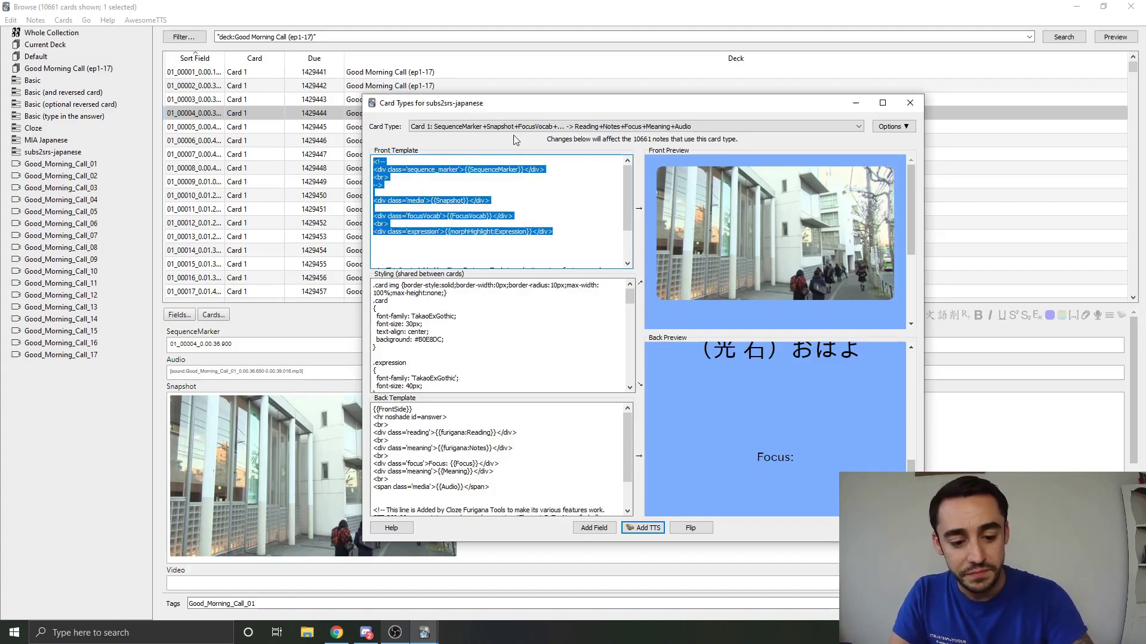
key("Delete")
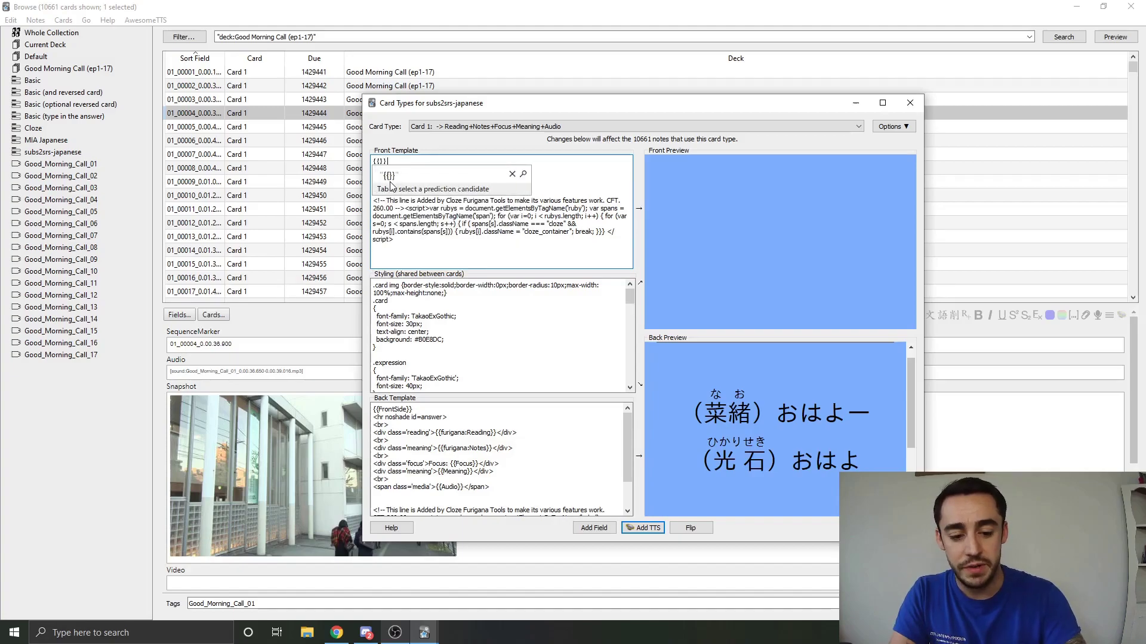
- Switch the keyboard away from Japanese input and enter the {{Snapshot}} field at the start of the front template
key("super+space")
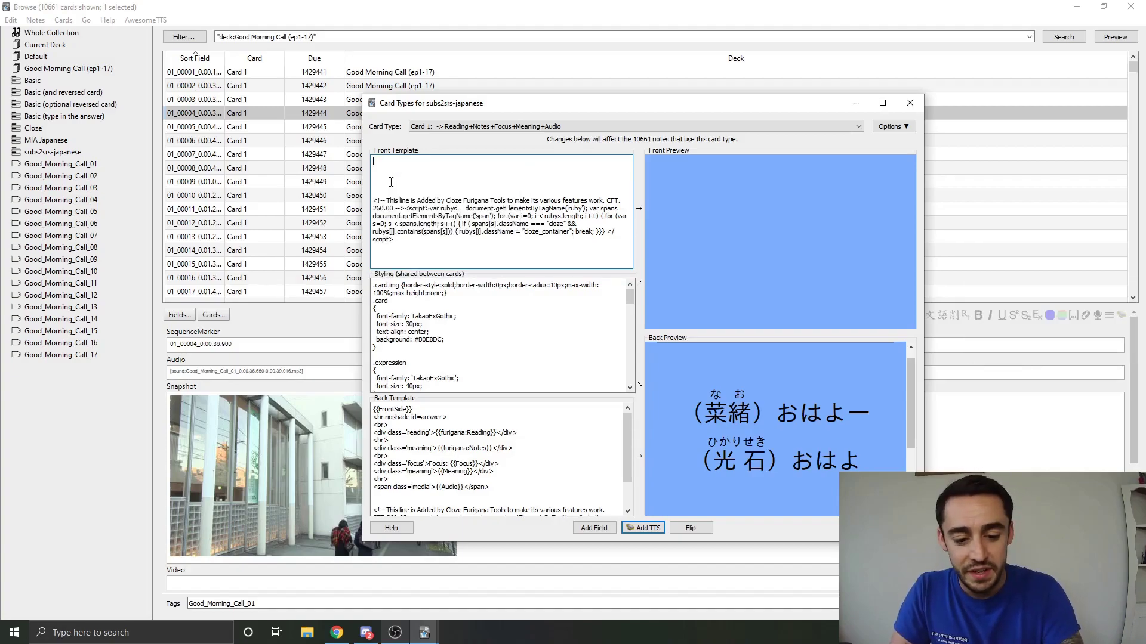
type("{{}}")
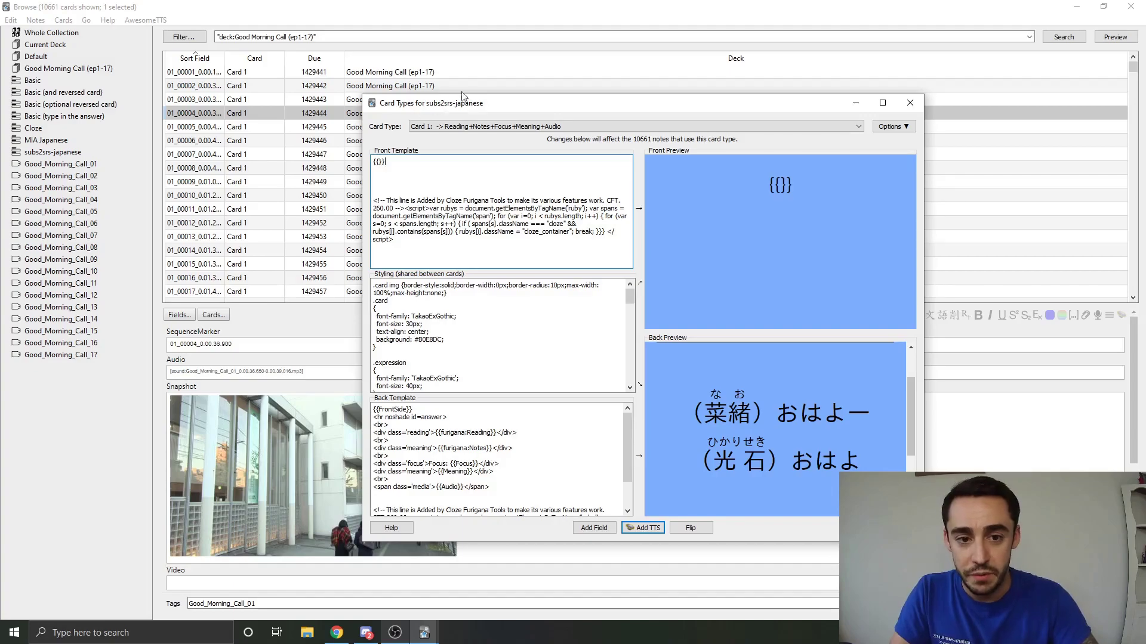
left_click_drag(764, 182, 811, 181)
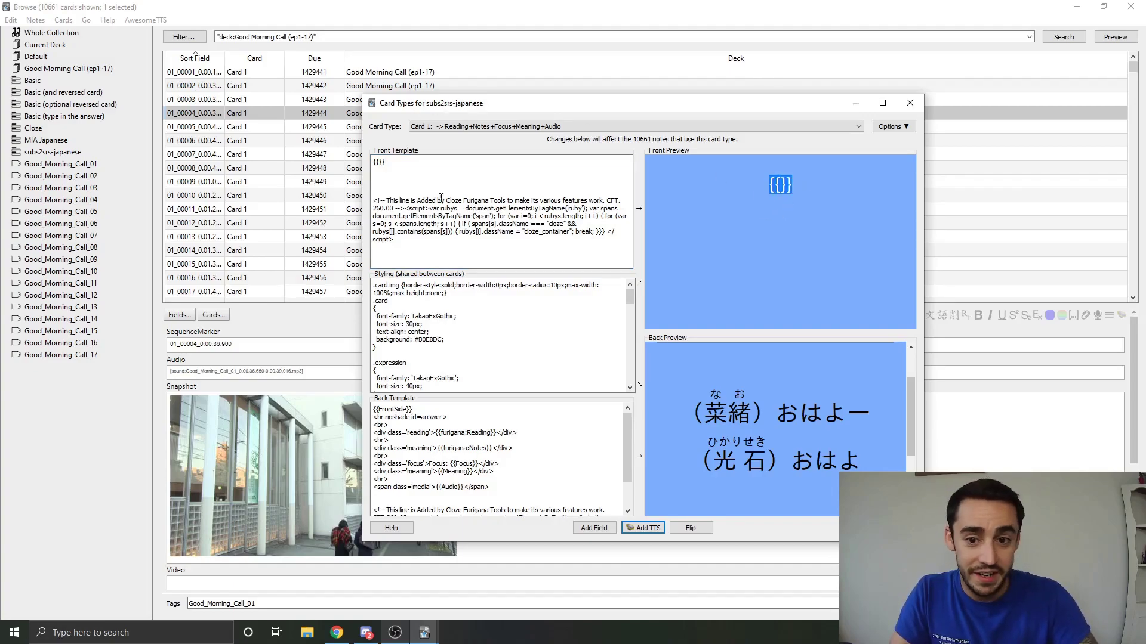
left_click(771, 181)
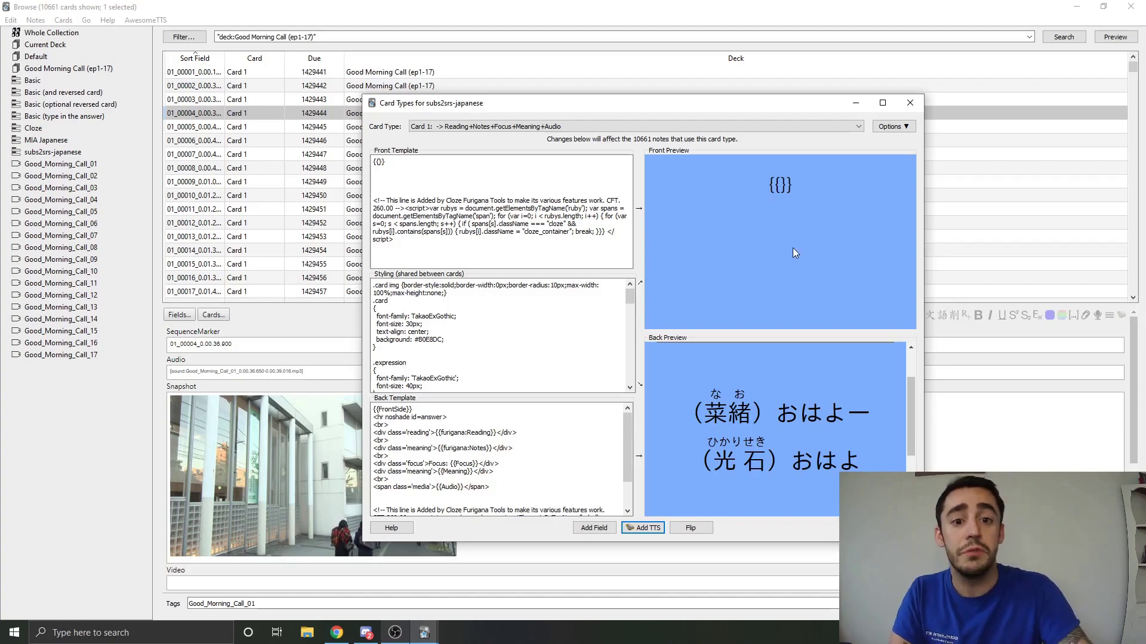
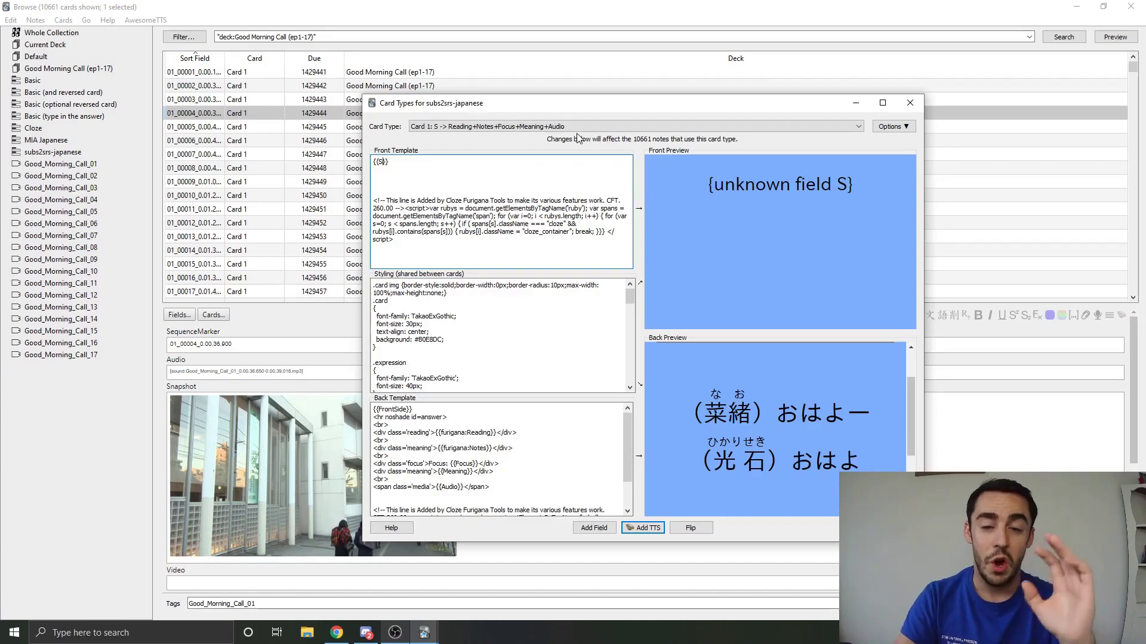
key("BackSpace")
type("snapsh")
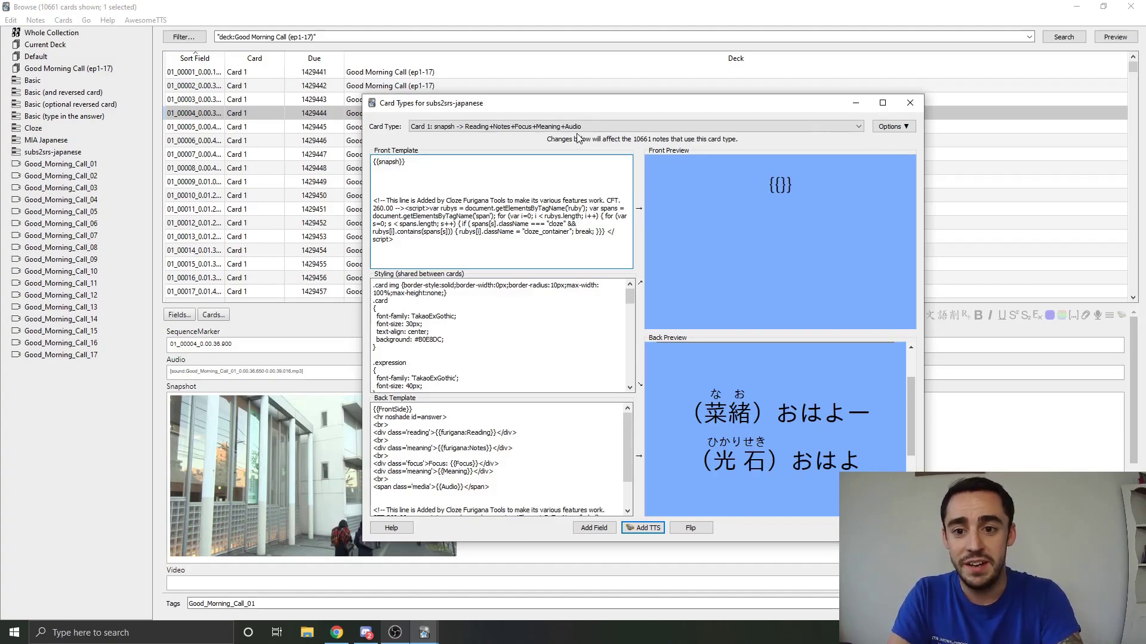
type("ot")
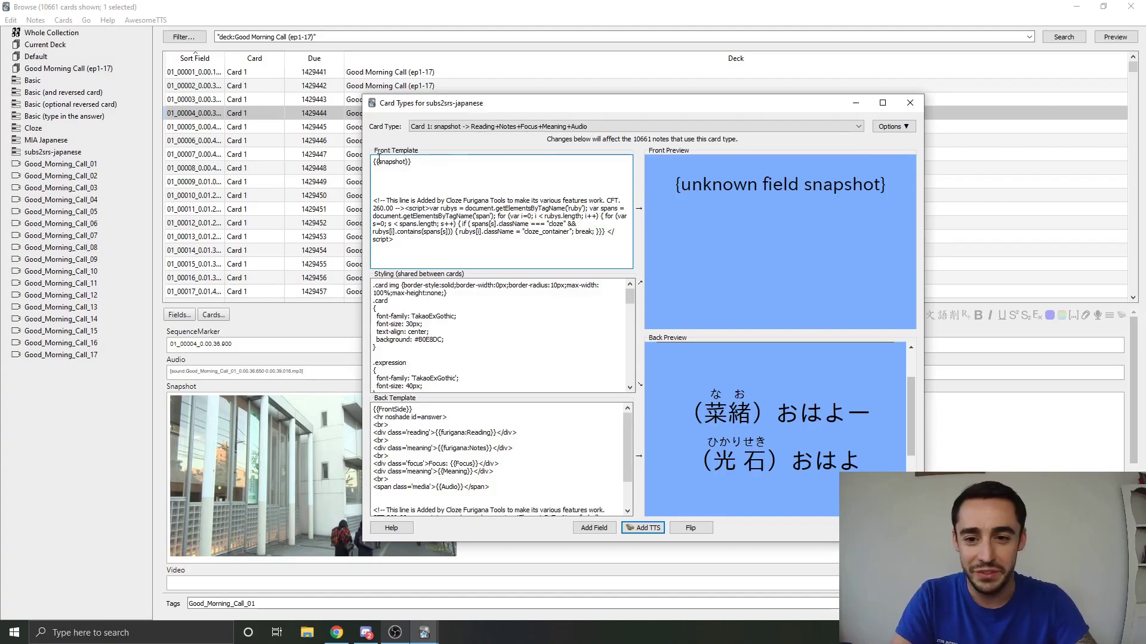
key("BackSpace")
type("S")
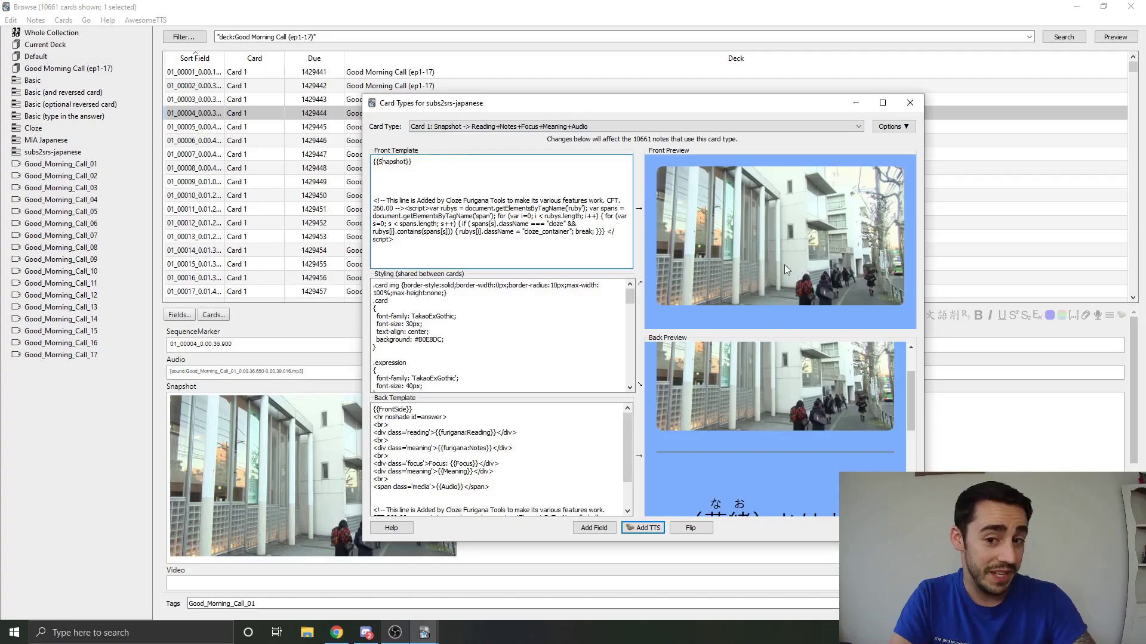
- Add the {{Expression}} field on a new line below {{Snapshot}} in the front template
key("Return")
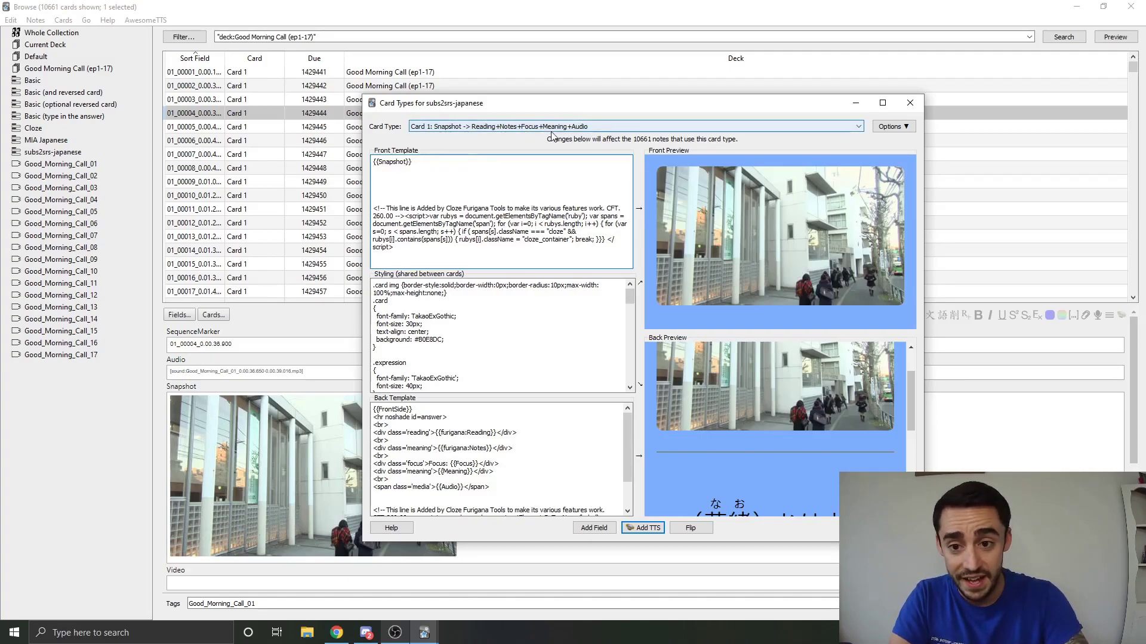
type("{{}}")
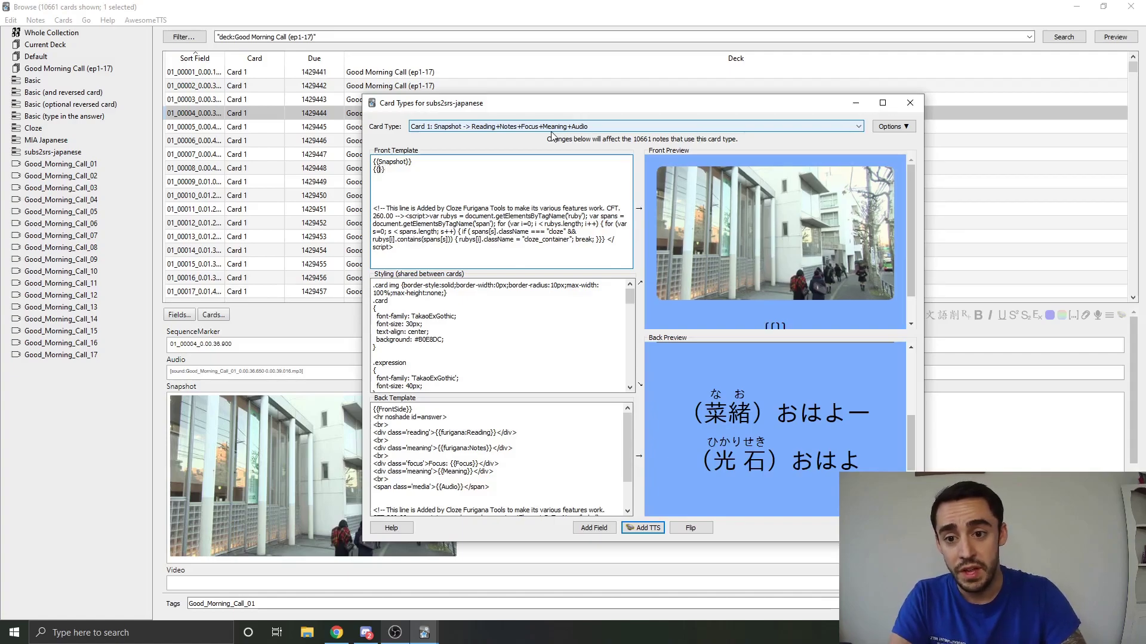
type("Ex")
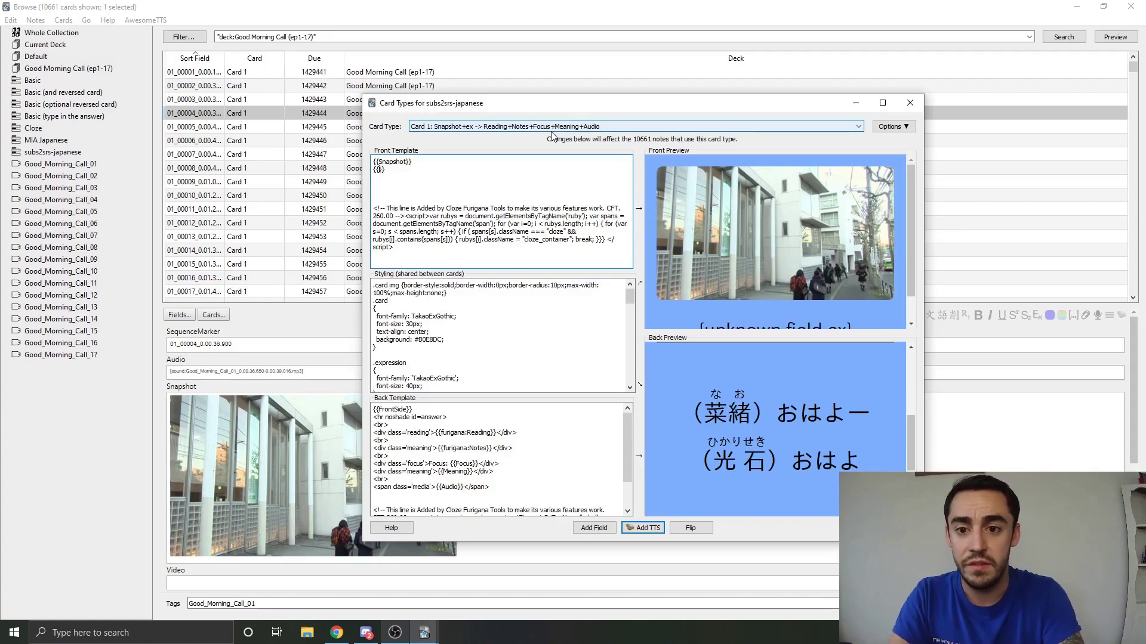
type("pression")
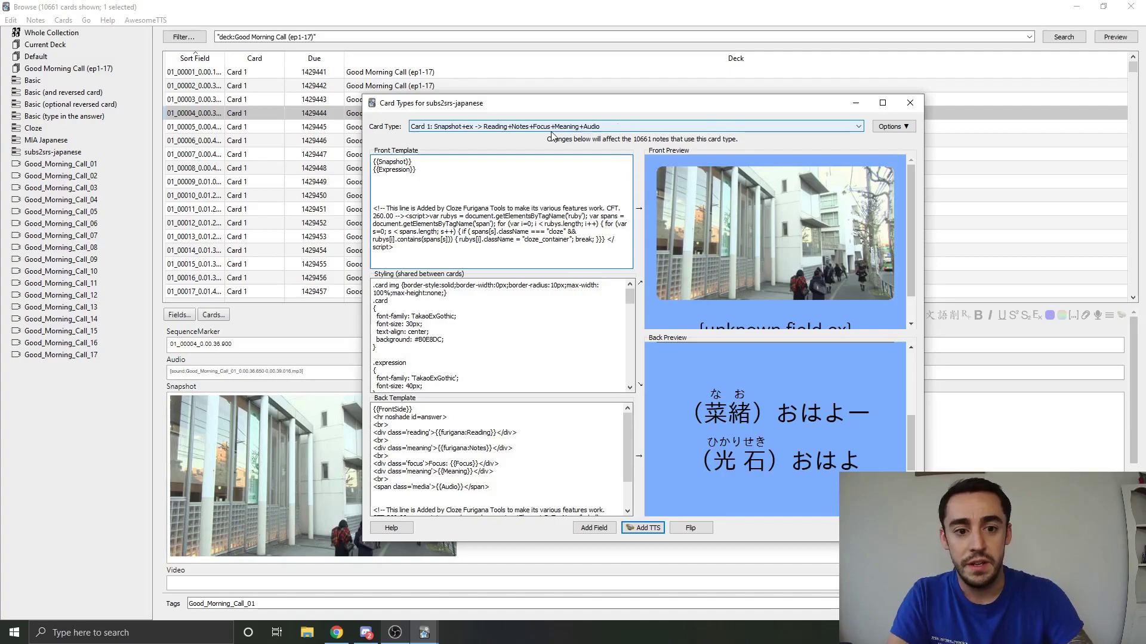
- Misspell the front template's field as {{Expressio}}, check the front preview, and restore it to {{Expression}}
scroll(782, 219, "down", 1)
key("BackSpace")
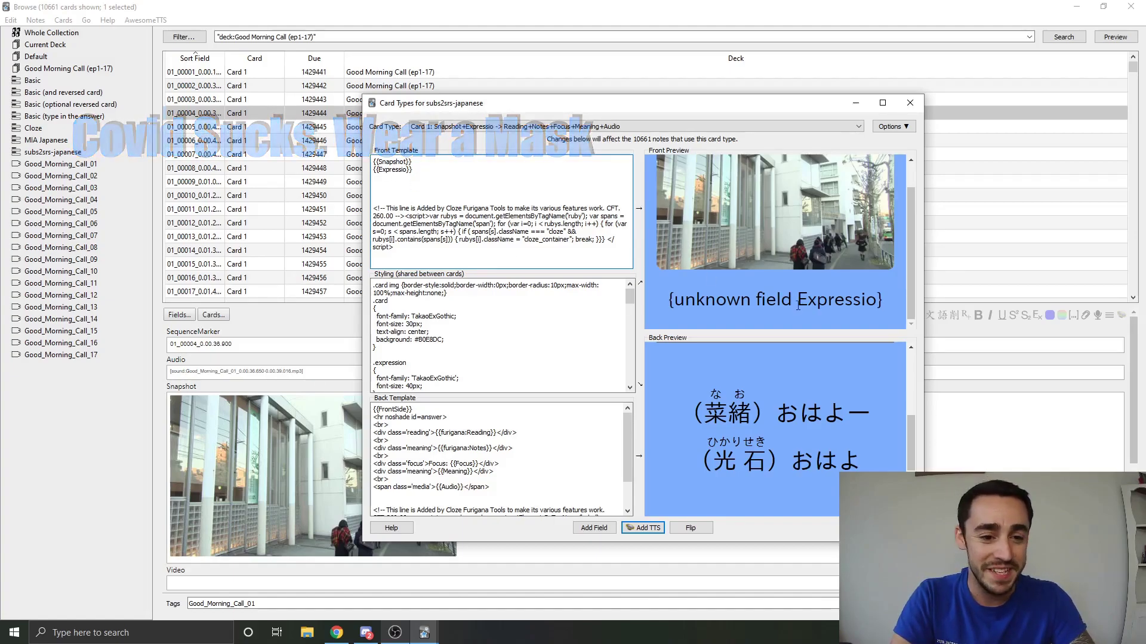
left_click(774, 300)
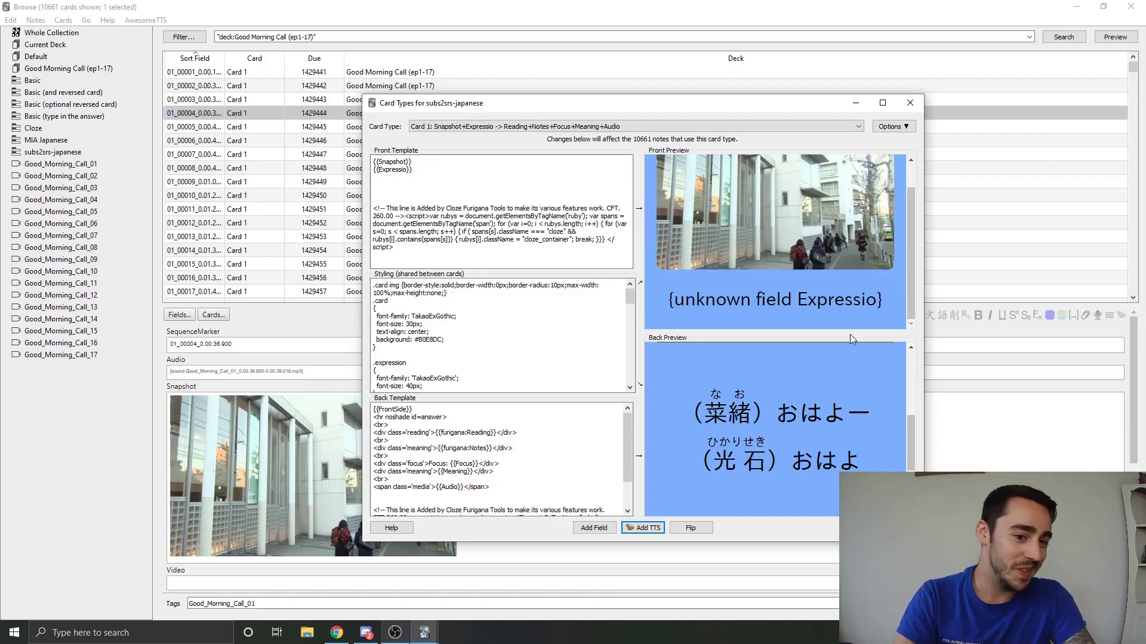
left_click(408, 170)
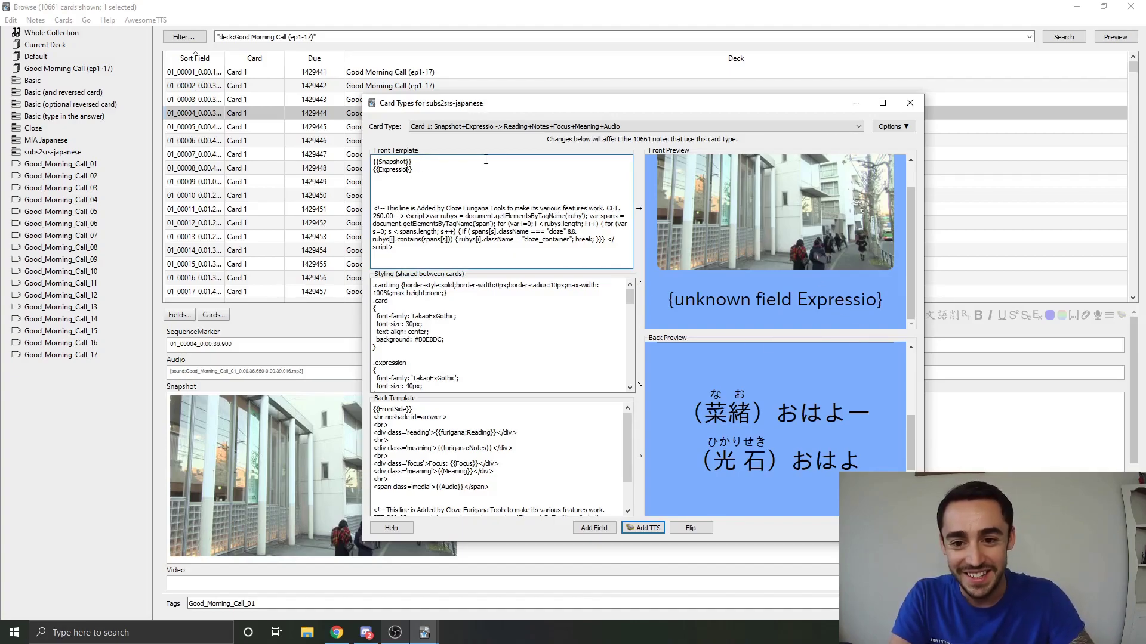
type("n")
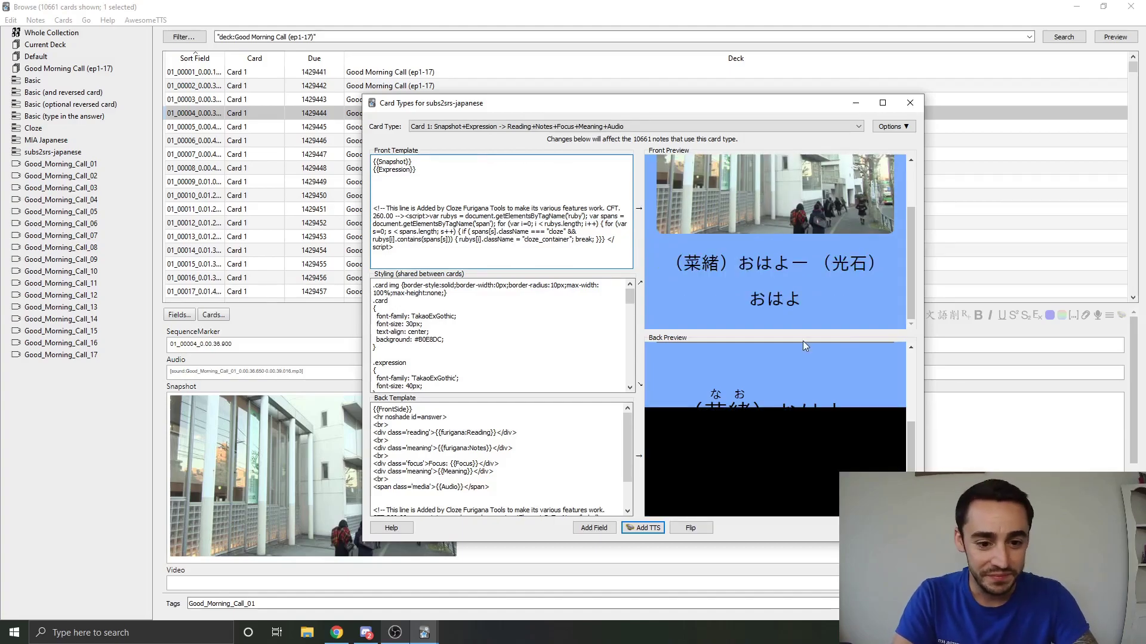
scroll(801, 266, "up", 3)
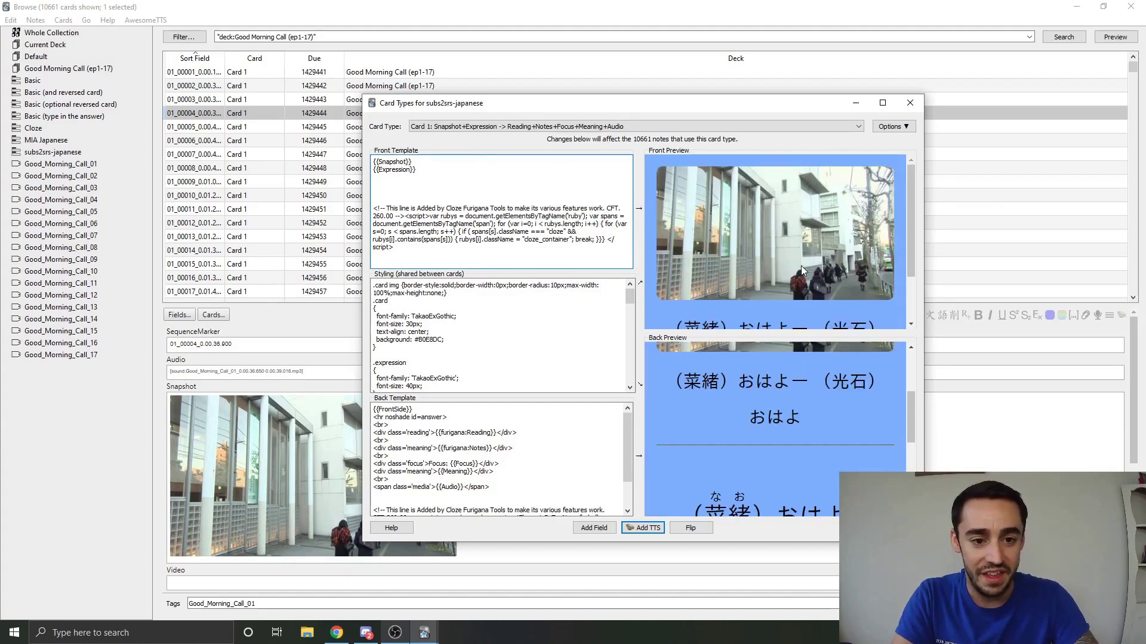
scroll(829, 256, "down", 3)
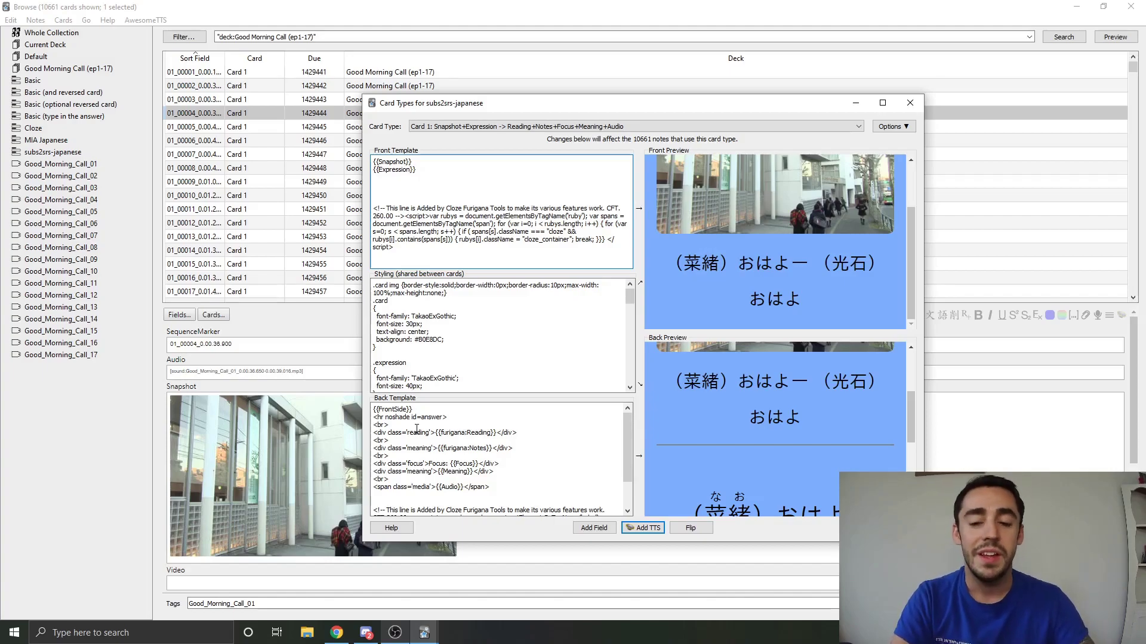
- Try a <br> line between {{Snapshot}} and {{Expression}} in the front template, remove it again, and compare the front preview
left_click(461, 164)
key("Return")
type("<br>")
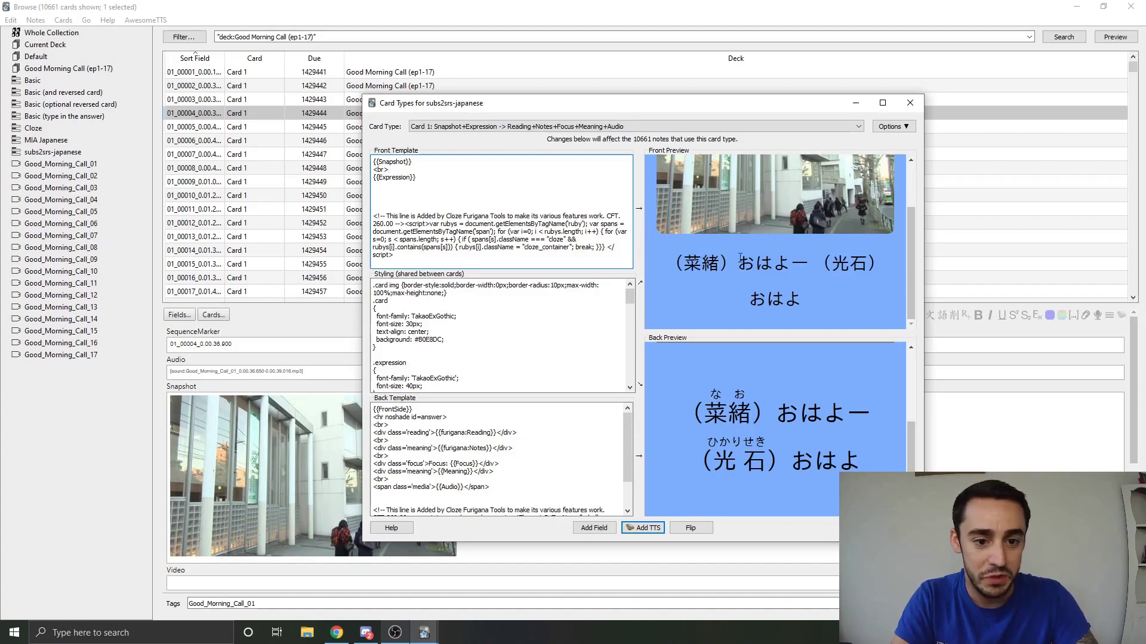
mouse_move(380, 169)
left_mouse_down()
mouse_move(372, 160)
mouse_move(374, 170)
left_mouse_up()
left_click(388, 170)
key("BackSpace")
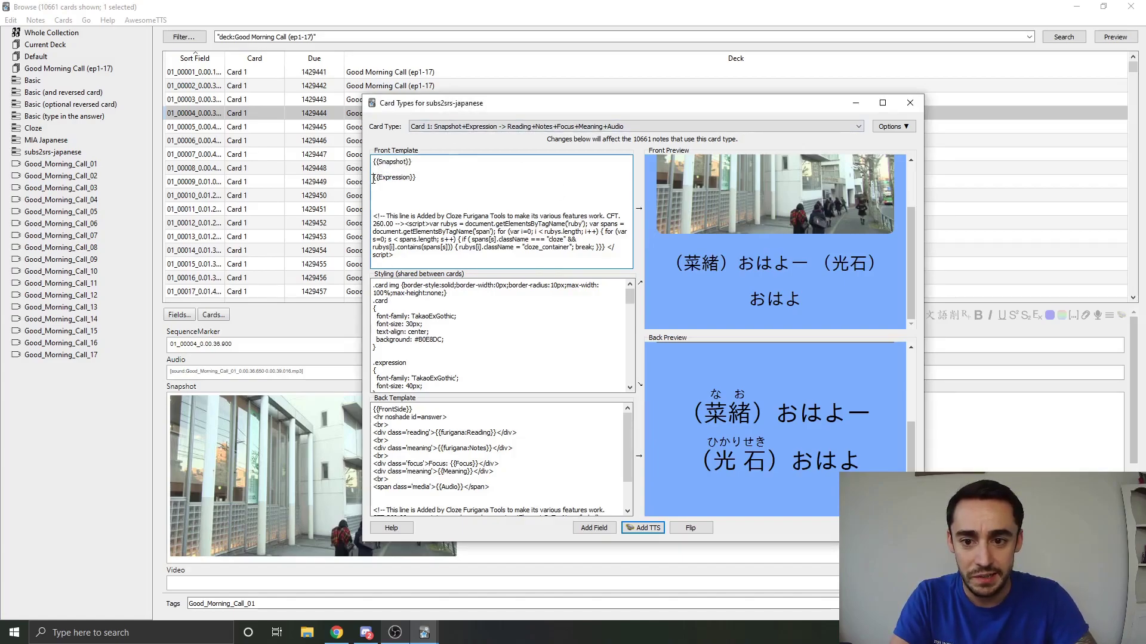
key("BackSpace")
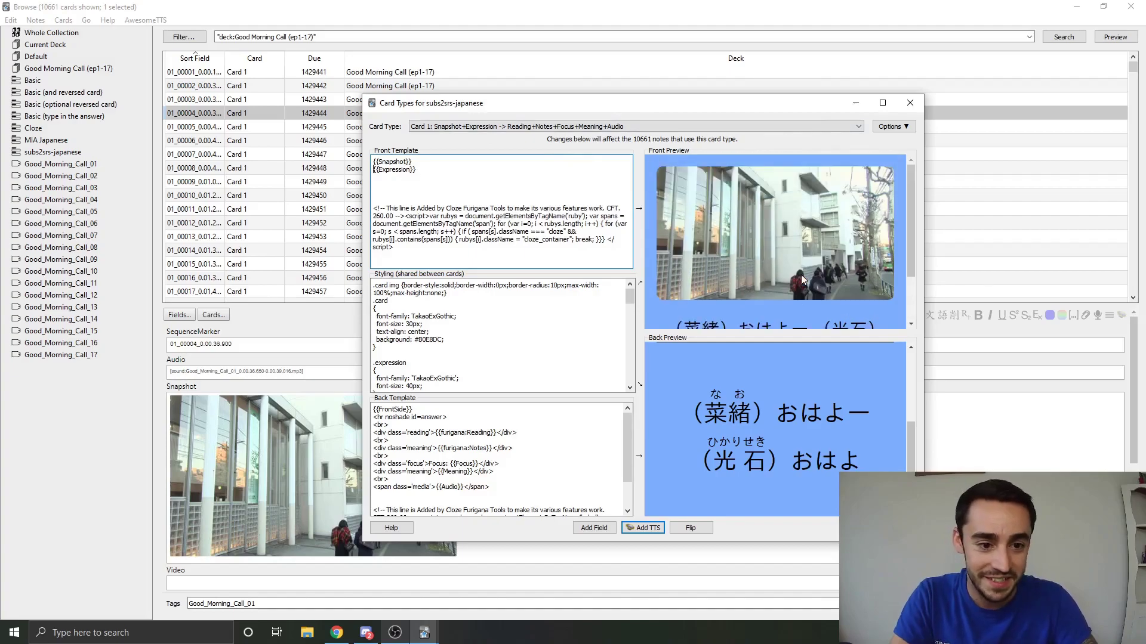
scroll(739, 261, "down", 2)
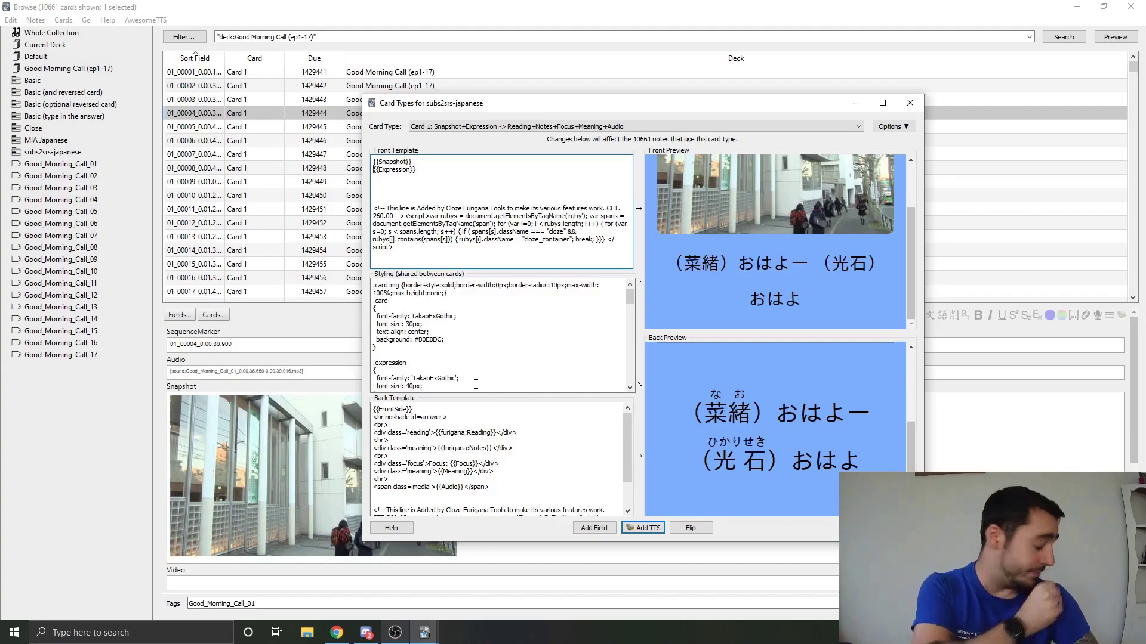
- Examine how {{FrontSide}} and the answer divider in the back template are rendered in the back preview
left_click(412, 170)
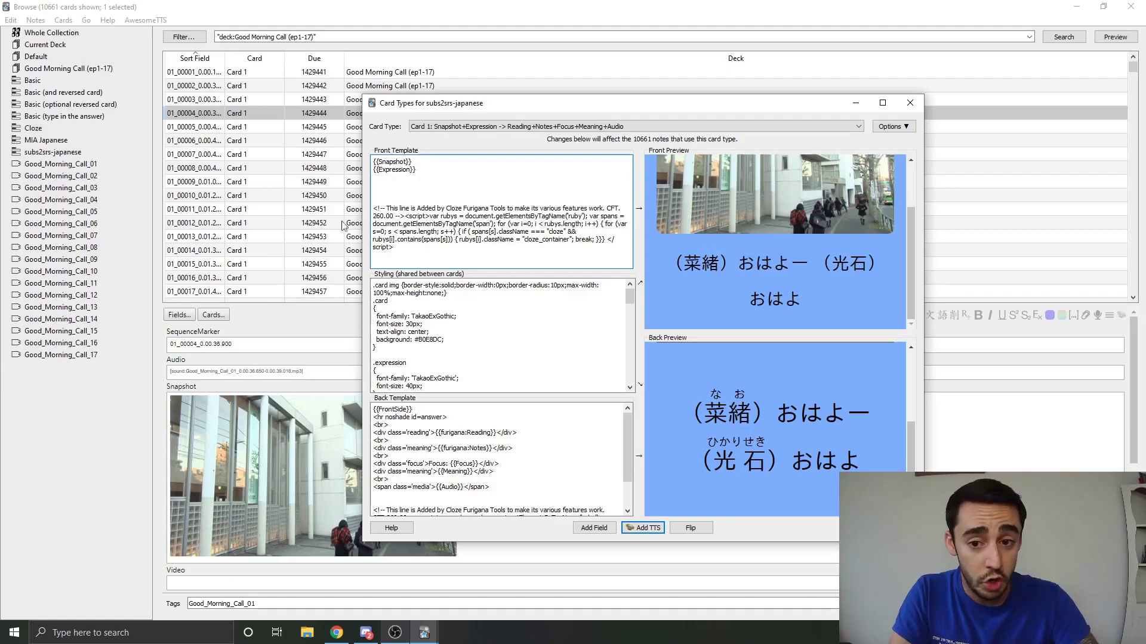
left_click(274, 330)
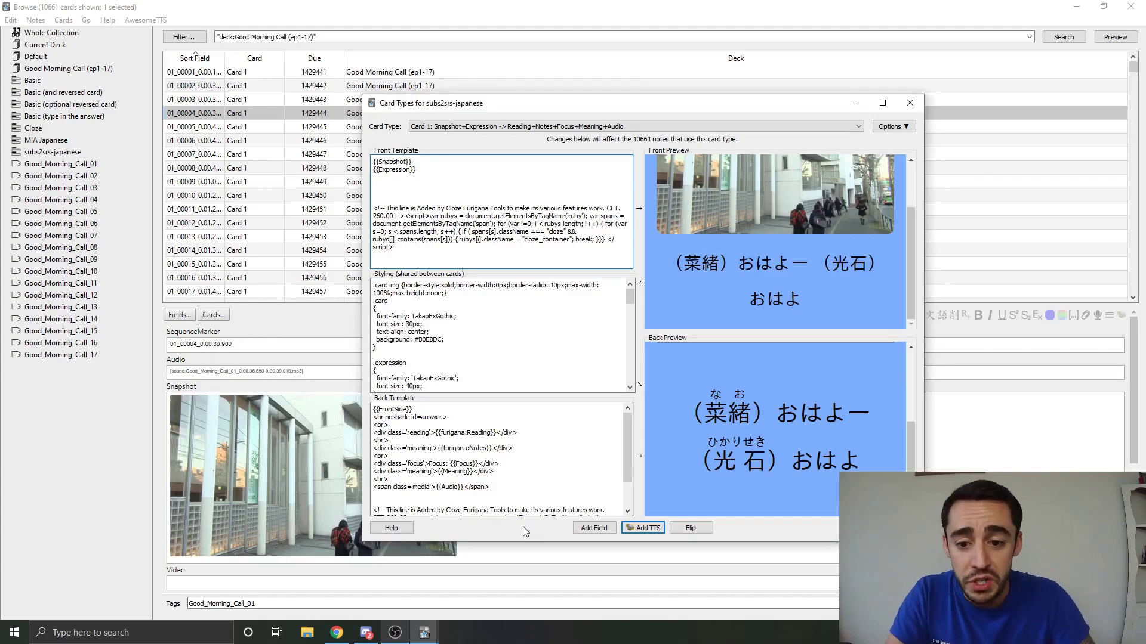
scroll(622, 459, "down", 1)
scroll(597, 418, "up", 1)
left_click_drag(413, 410, 370, 416)
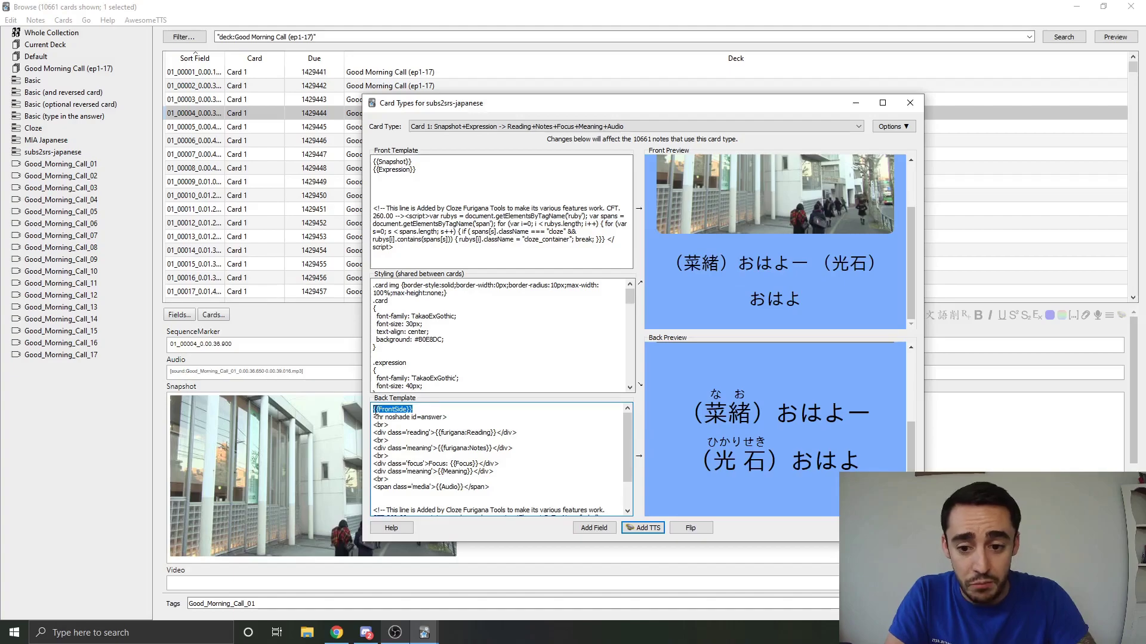
scroll(913, 430, "up", 1)
scroll(912, 426, "up", 5)
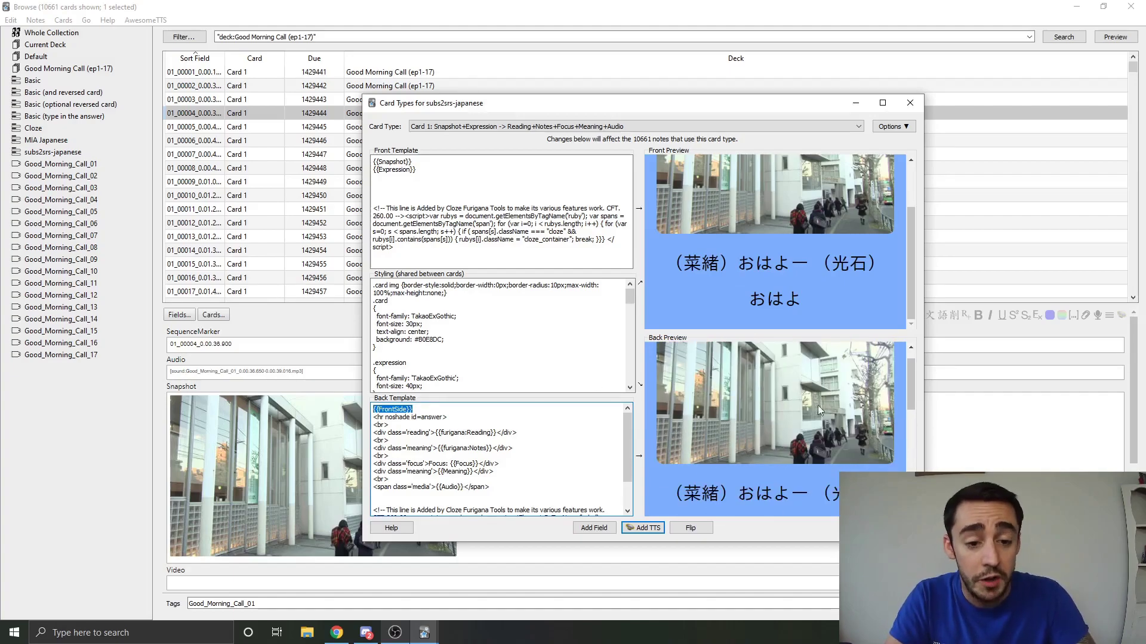
scroll(778, 465, "down", 3)
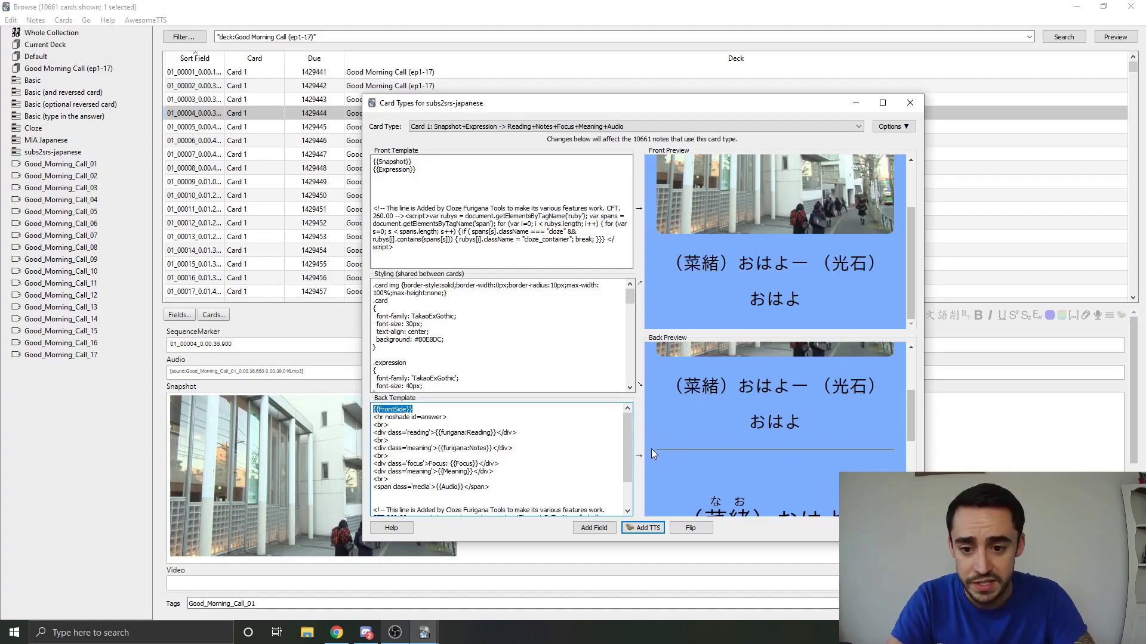
left_click_drag(388, 425, 375, 417)
left_click(379, 418)
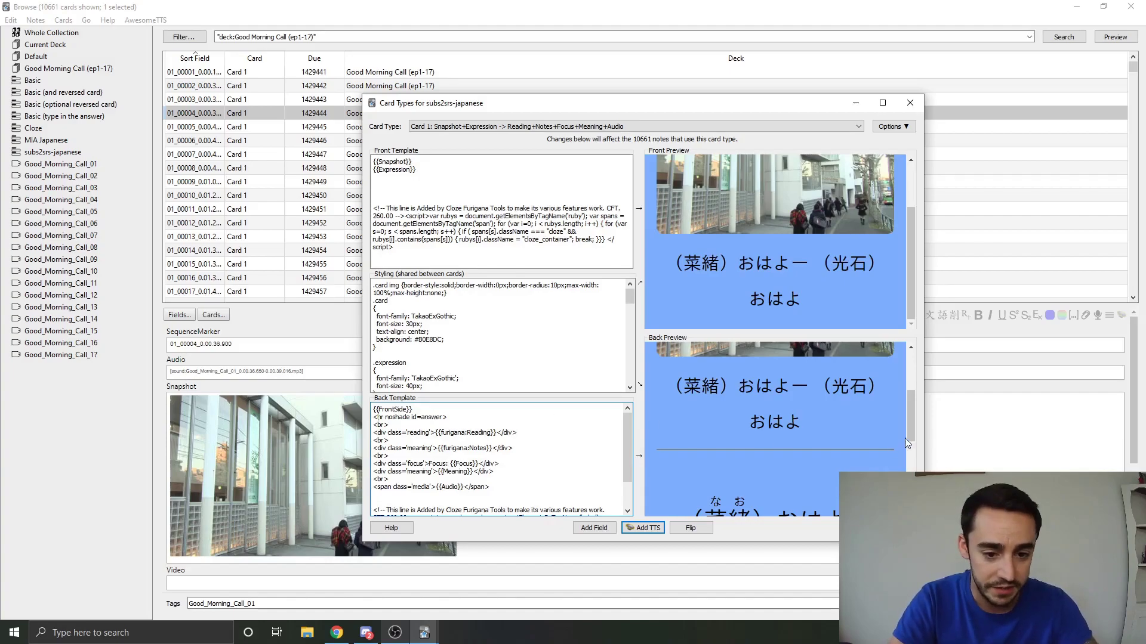
scroll(889, 442, "down", 3)
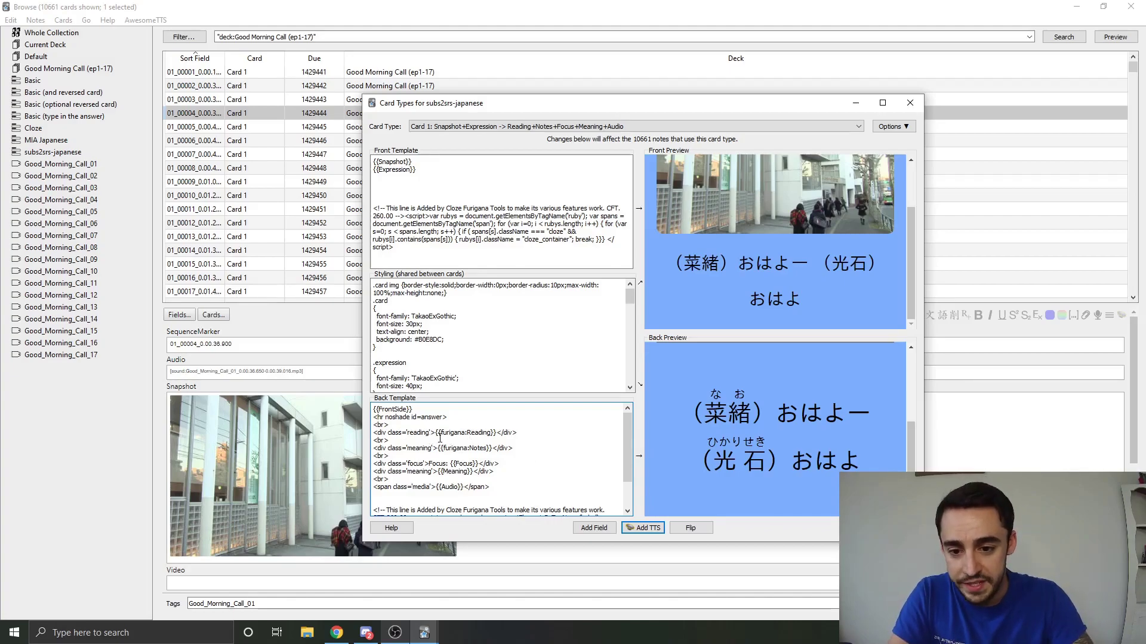
- Compare the back template's {{furigana:Reading}}, {{furigana:Notes}} and {{Audio}} fields with the furigana and content shown in the back preview
left_click_drag(435, 434, 451, 436)
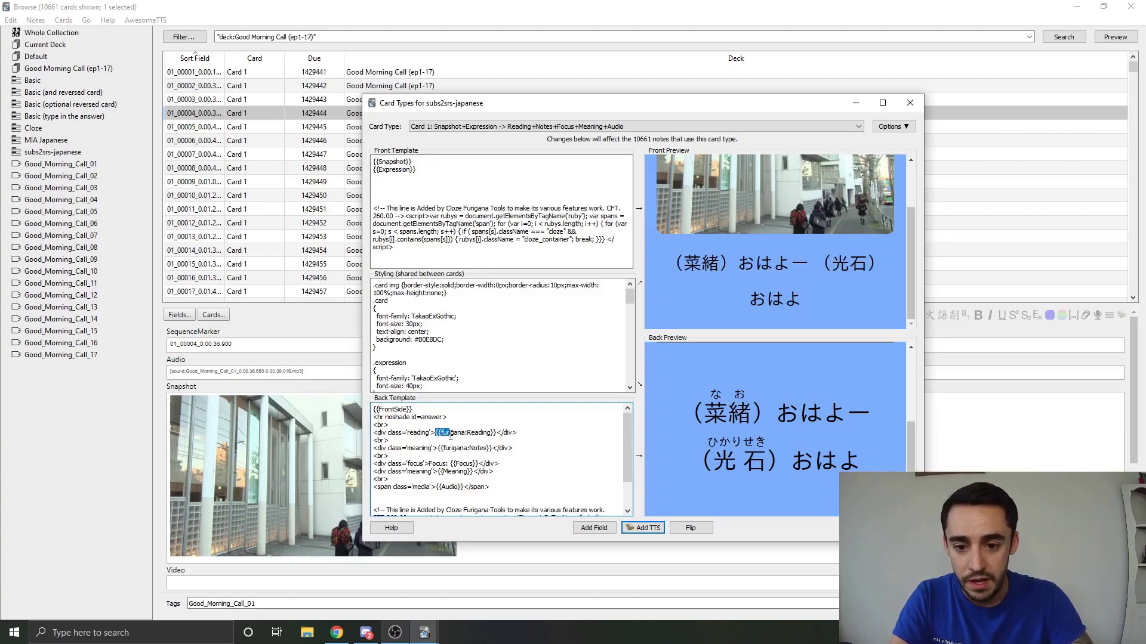
left_click(494, 440)
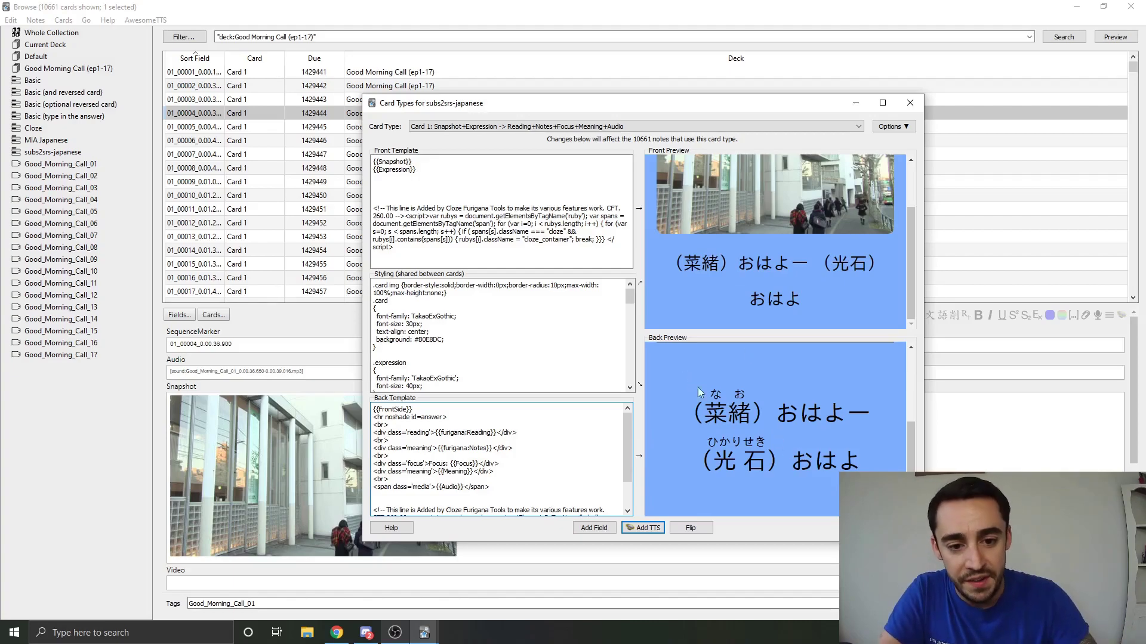
left_click_drag(702, 393, 757, 444)
scroll(537, 460, "down", 3)
scroll(538, 460, "up", 3)
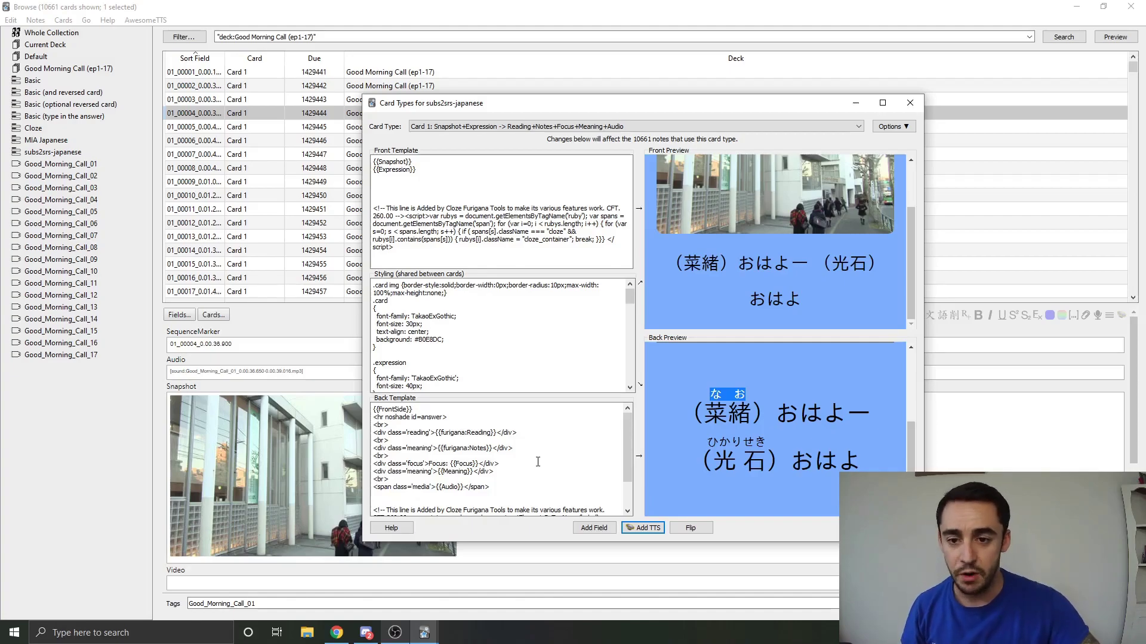
left_click_drag(411, 161, 367, 162)
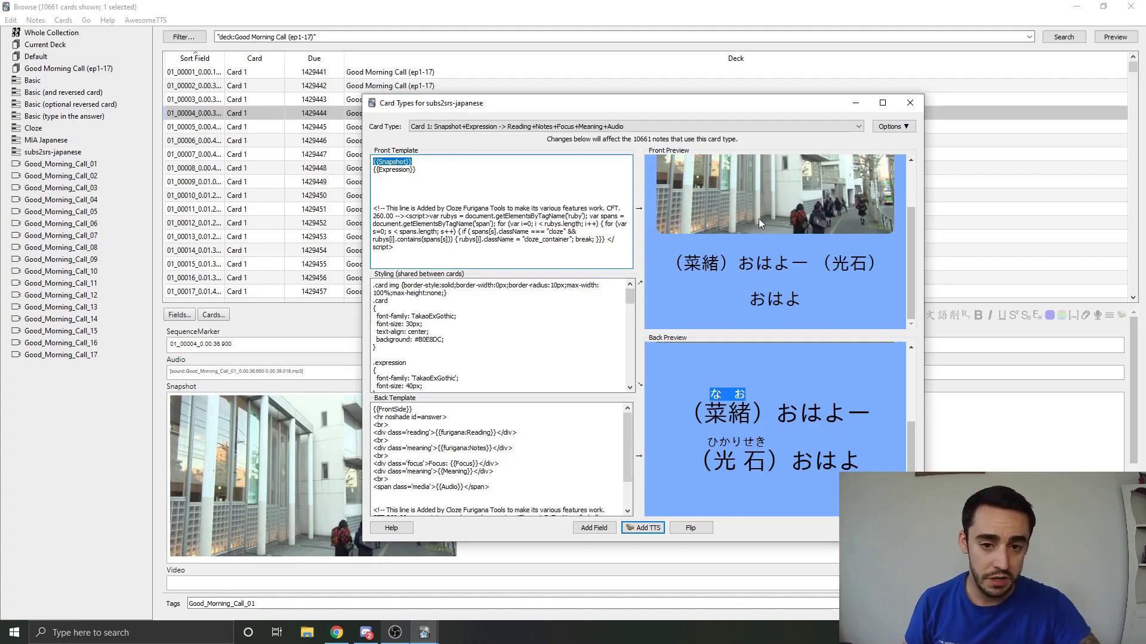
scroll(871, 489, "down", 1)
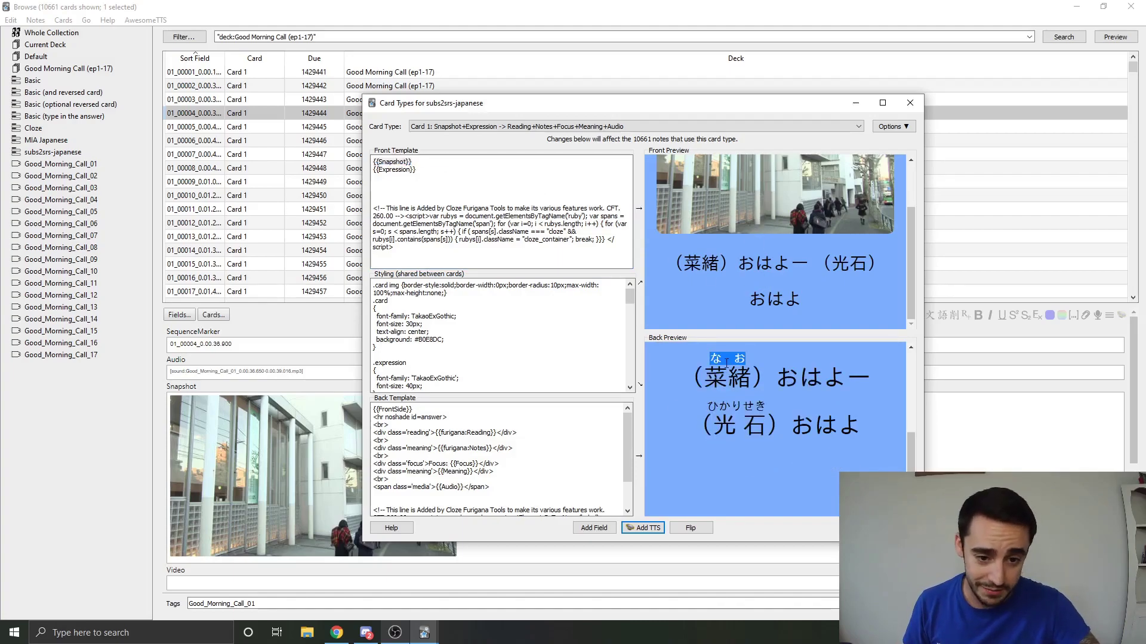
scroll(752, 420, "up", 3)
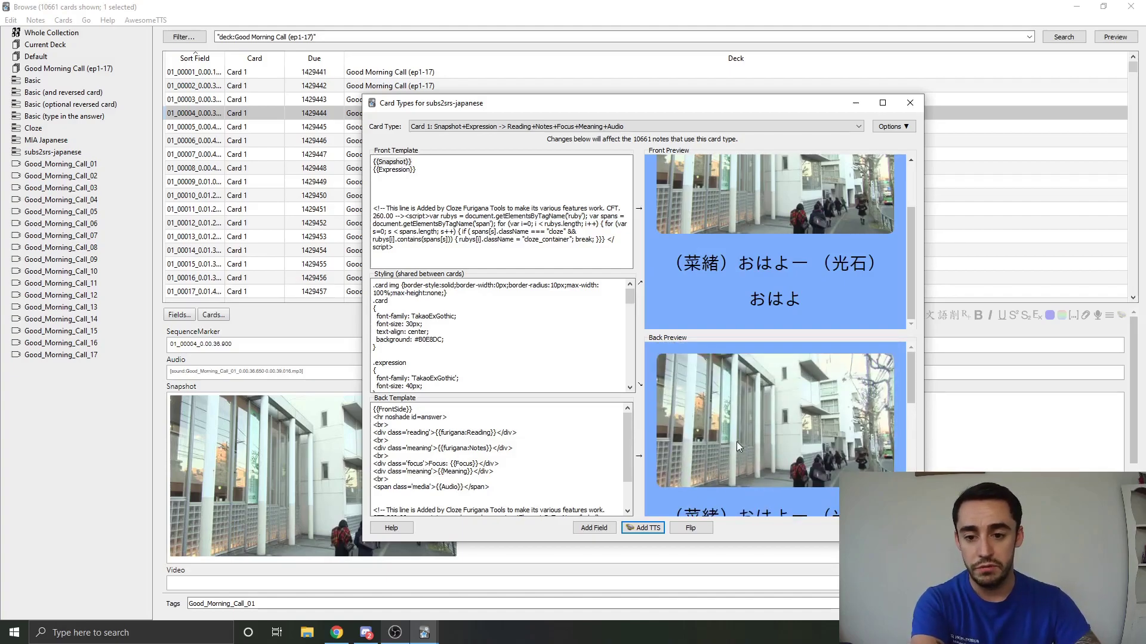
scroll(736, 441, "down", 5)
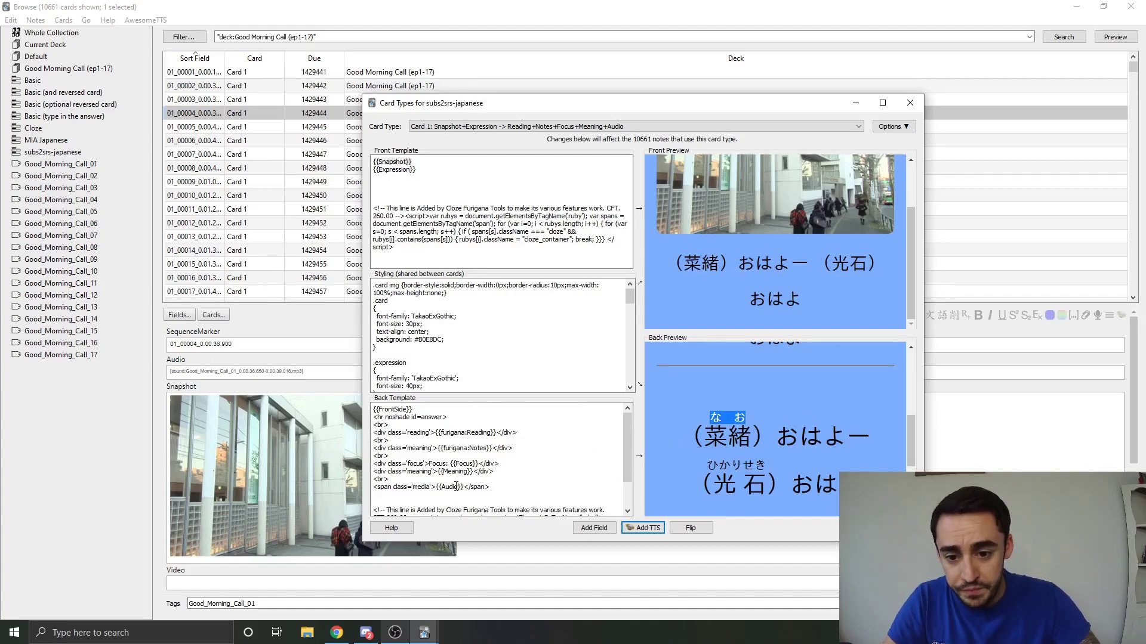
left_click_drag(463, 488, 491, 452)
left_click(439, 452)
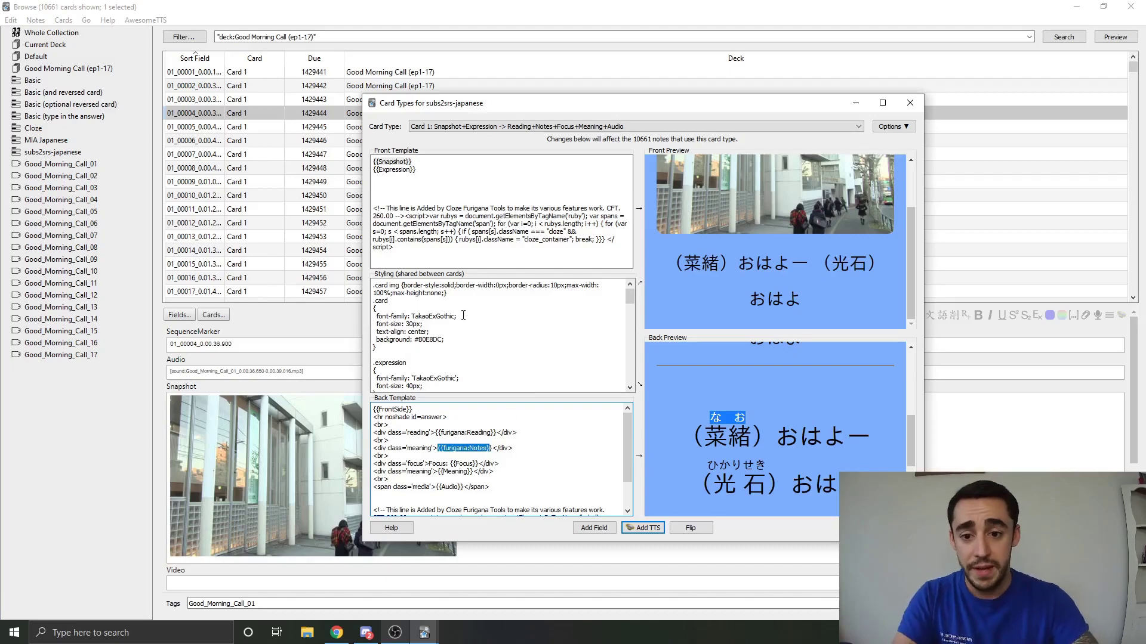
- Delete all fields and markup above the Cloze Furigana Tools script in both the front and back templates
left_click_drag(433, 190, 373, 159)
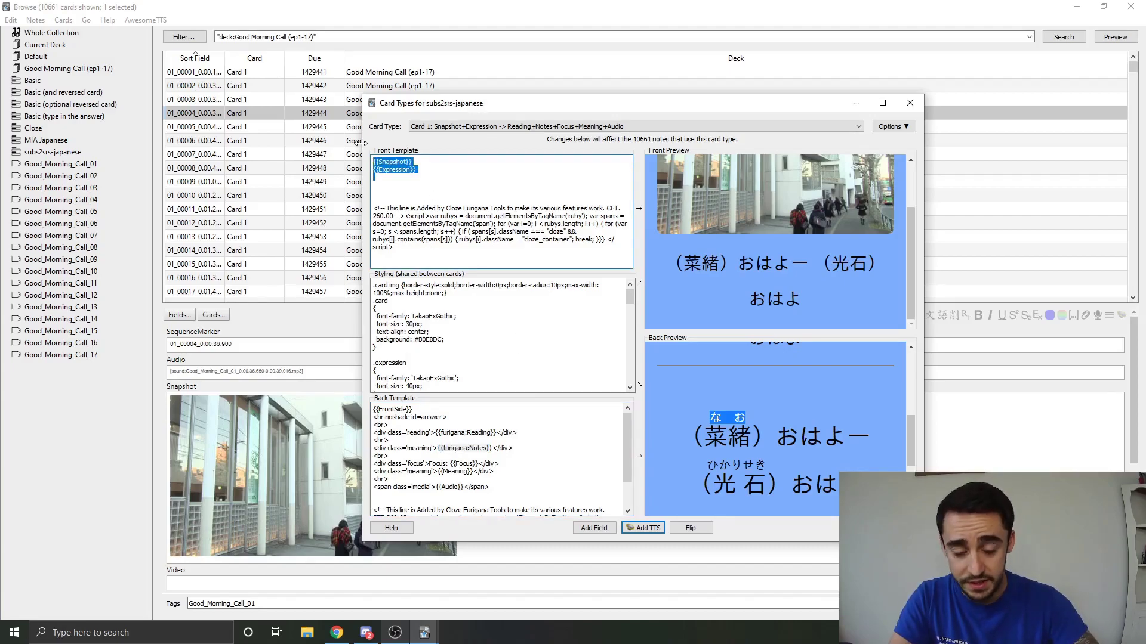
key("BackSpace")
scroll(494, 438, "down", 1)
left_click_drag(490, 448, 279, 382)
key("BackSpace")
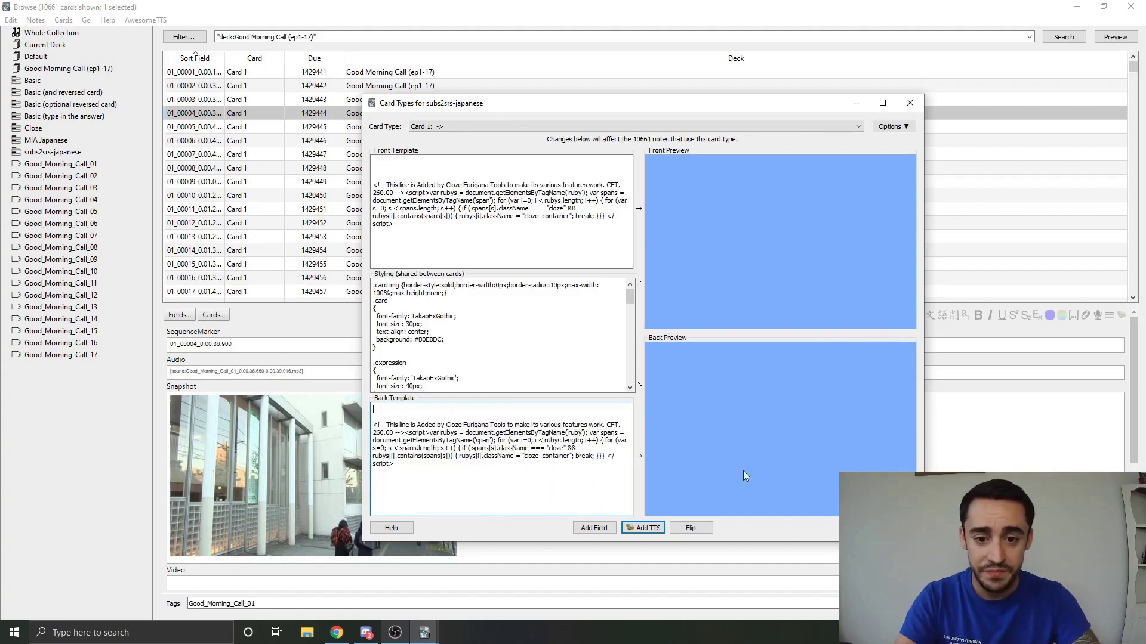
- Enter {{Snapshot}} and {{Expression}} on separate lines at the start of the front template
left_click(435, 196)
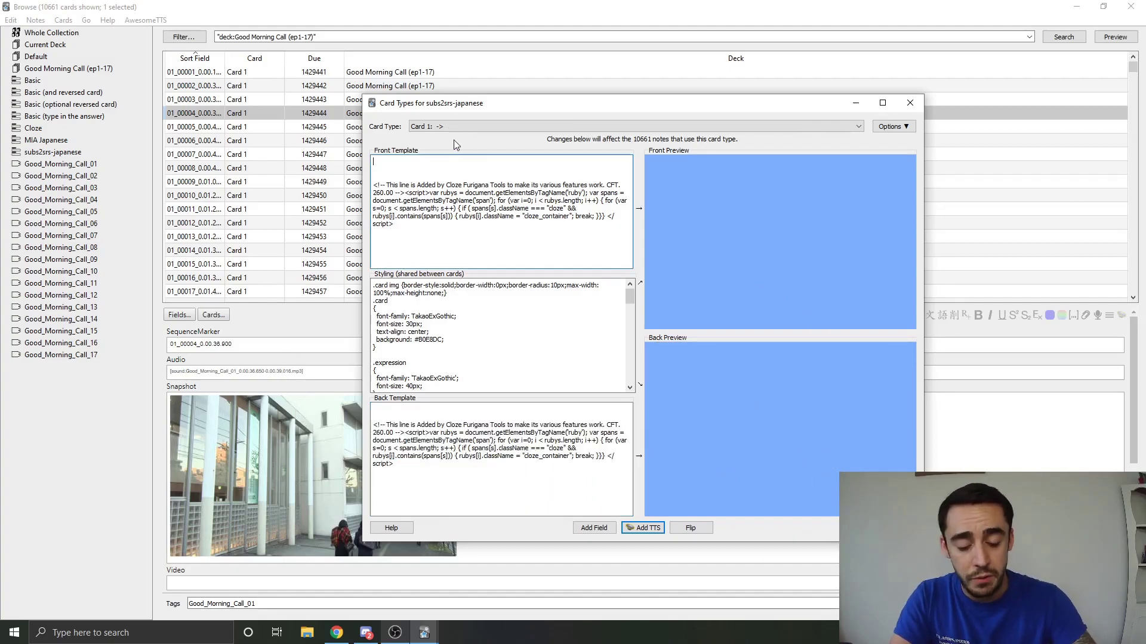
type("{{}}")
key("Left")
key("Left")
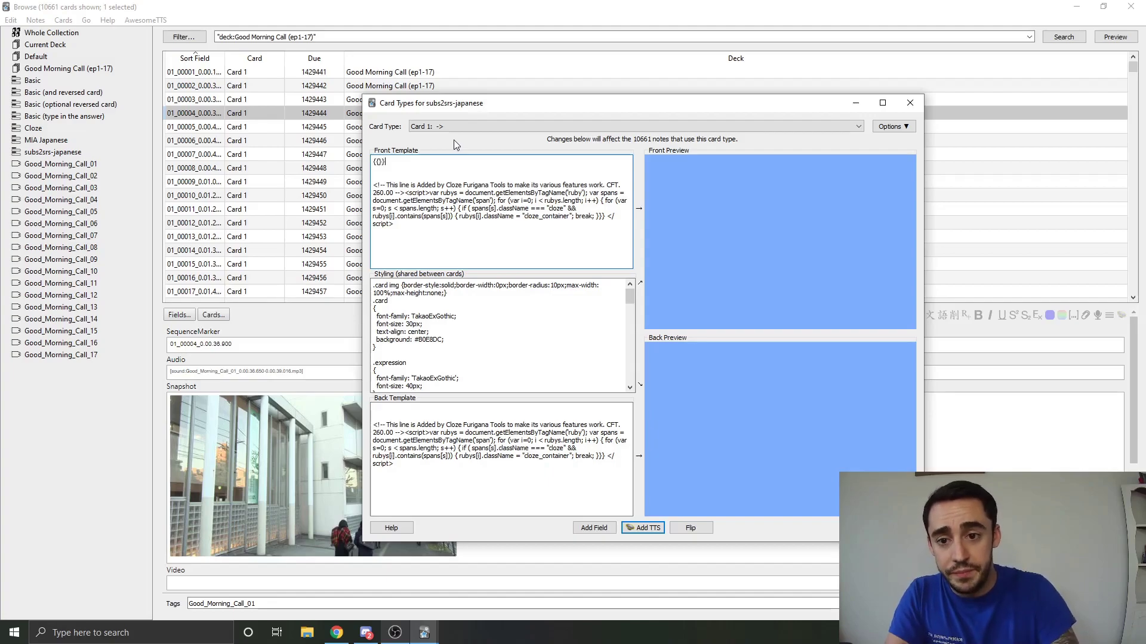
key("BackSpace")
type("Snapshot")
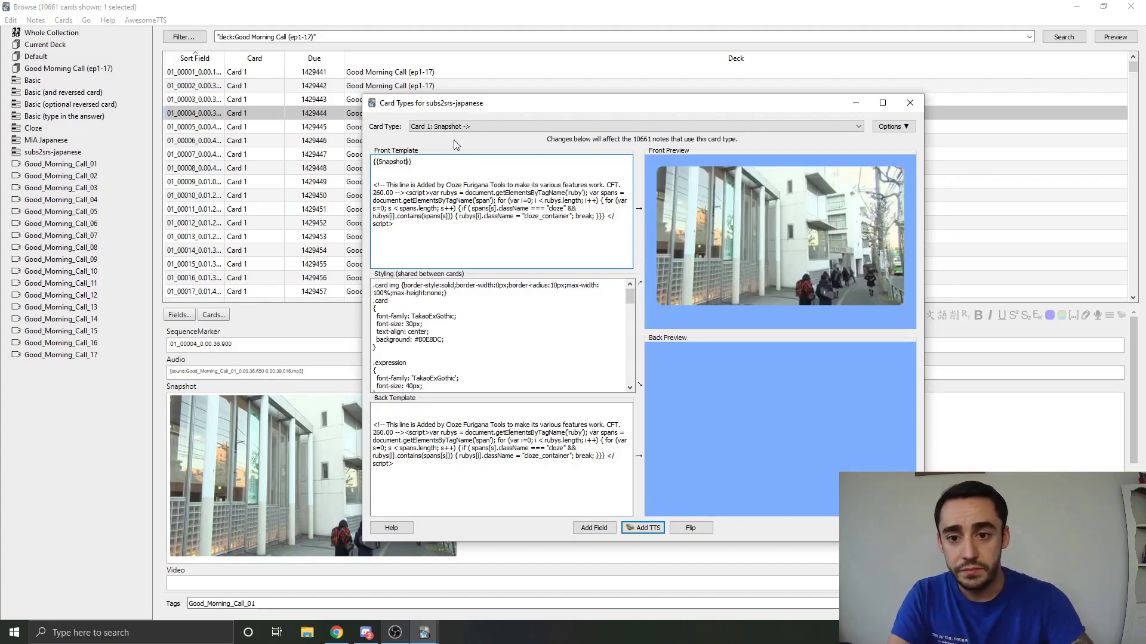
key("Return")
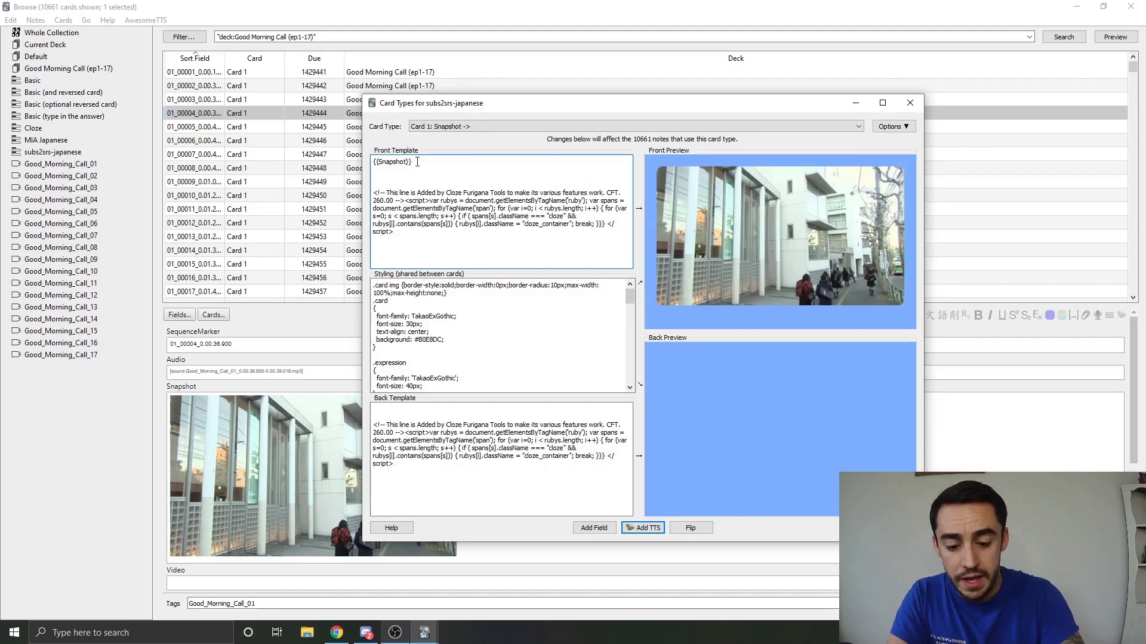
type("{{}}")
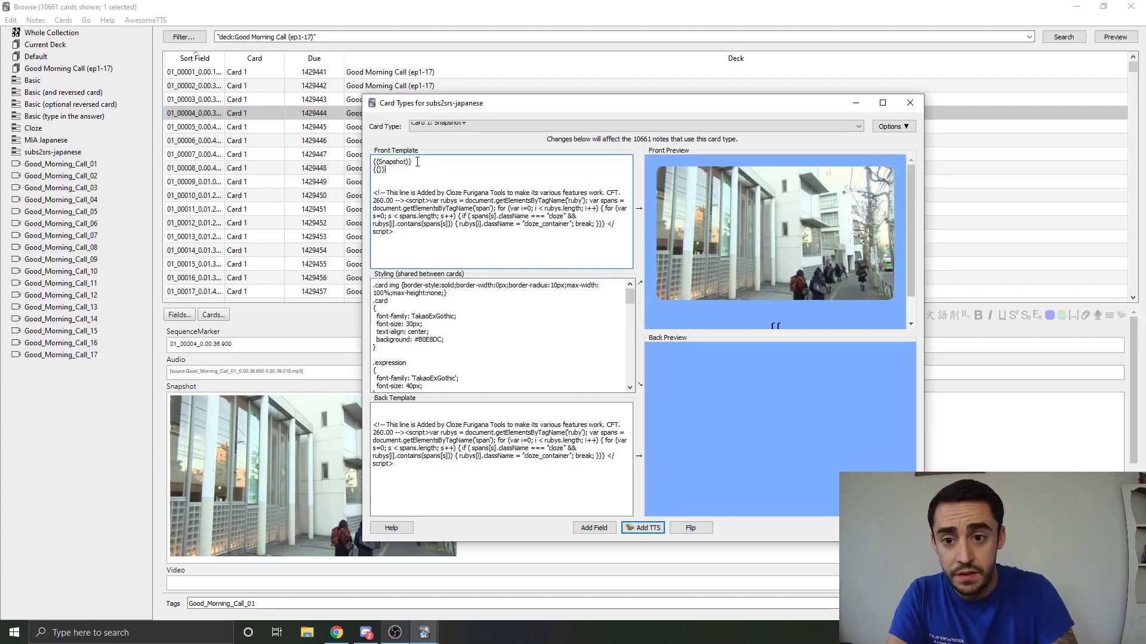
type("Expression")
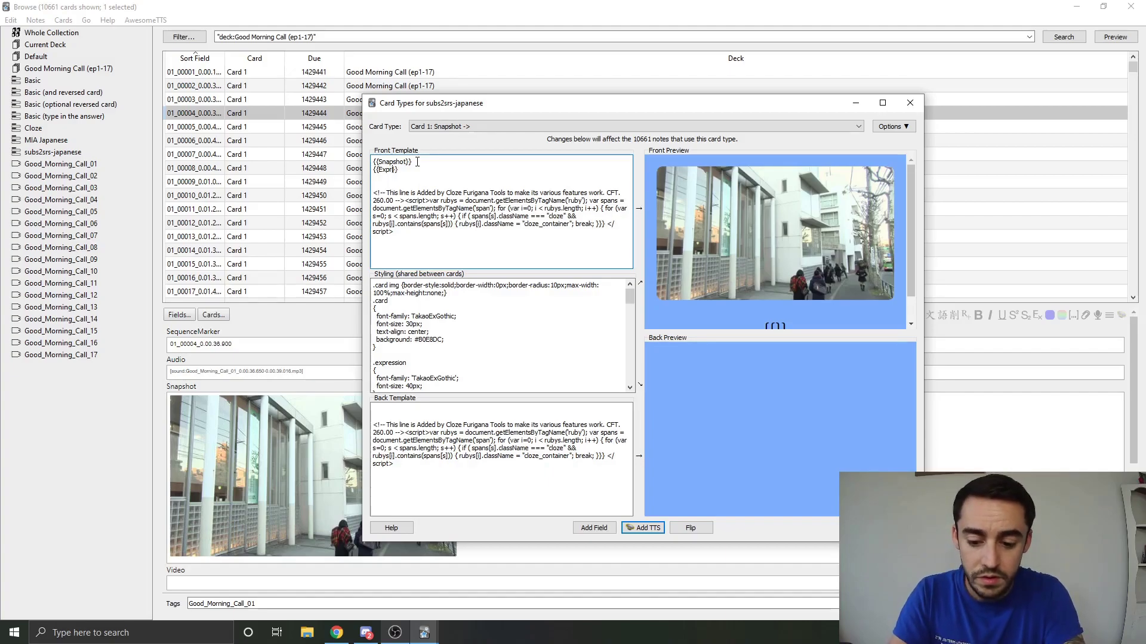
- Enter {{FrontSide}} on its own line at the start of the back template, above the Cloze Furigana Tools script
left_click(408, 413)
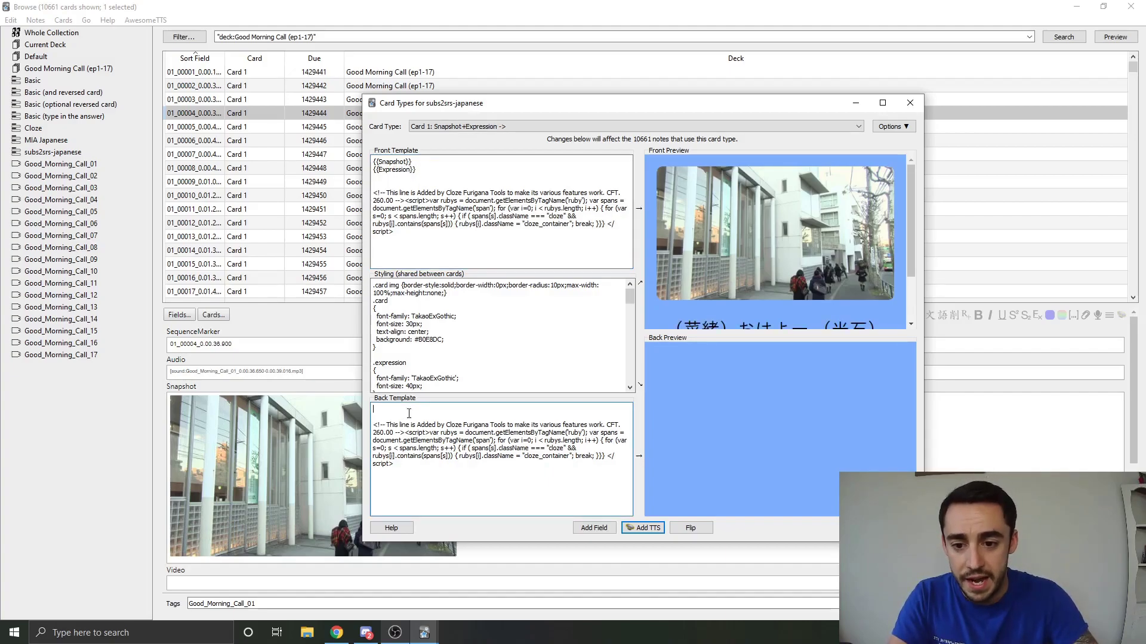
key("Return")
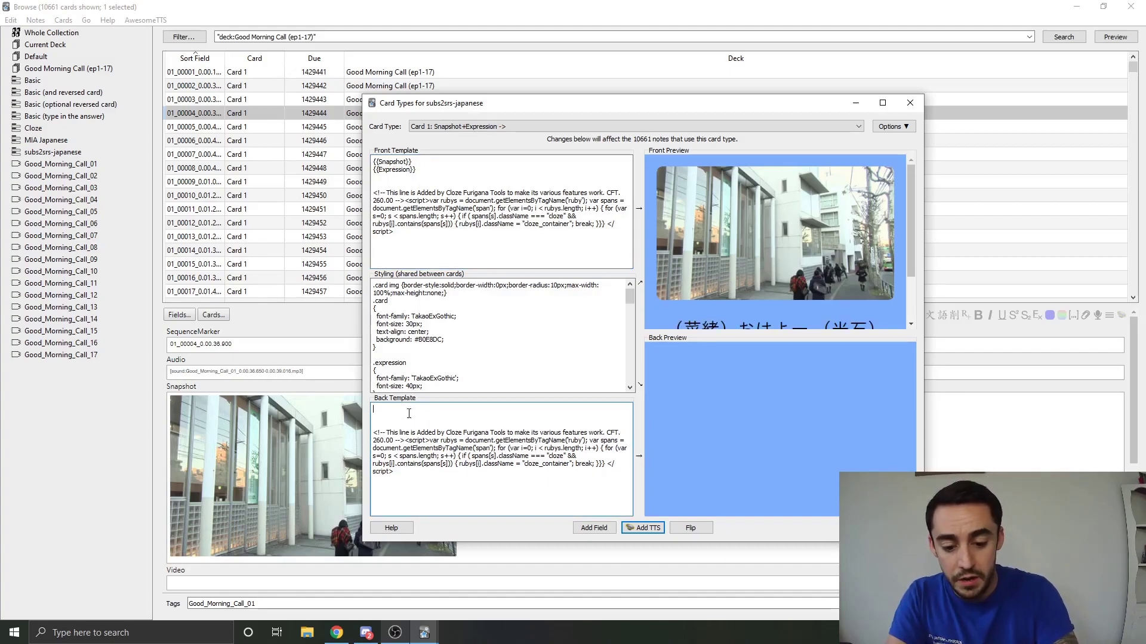
type("{{}}")
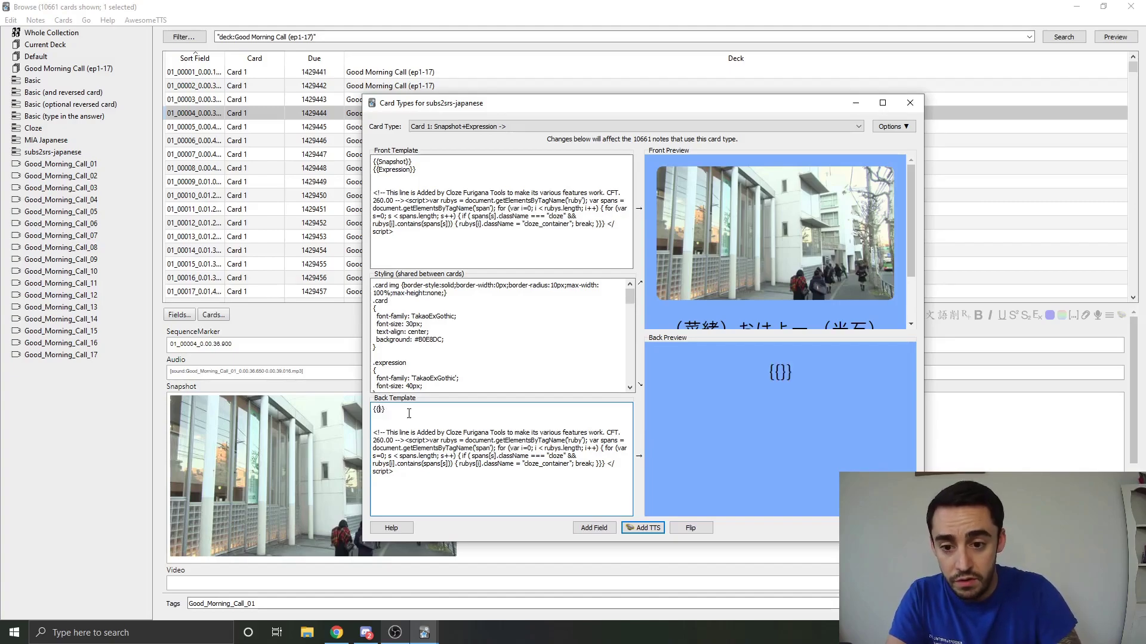
type("FrontSide")
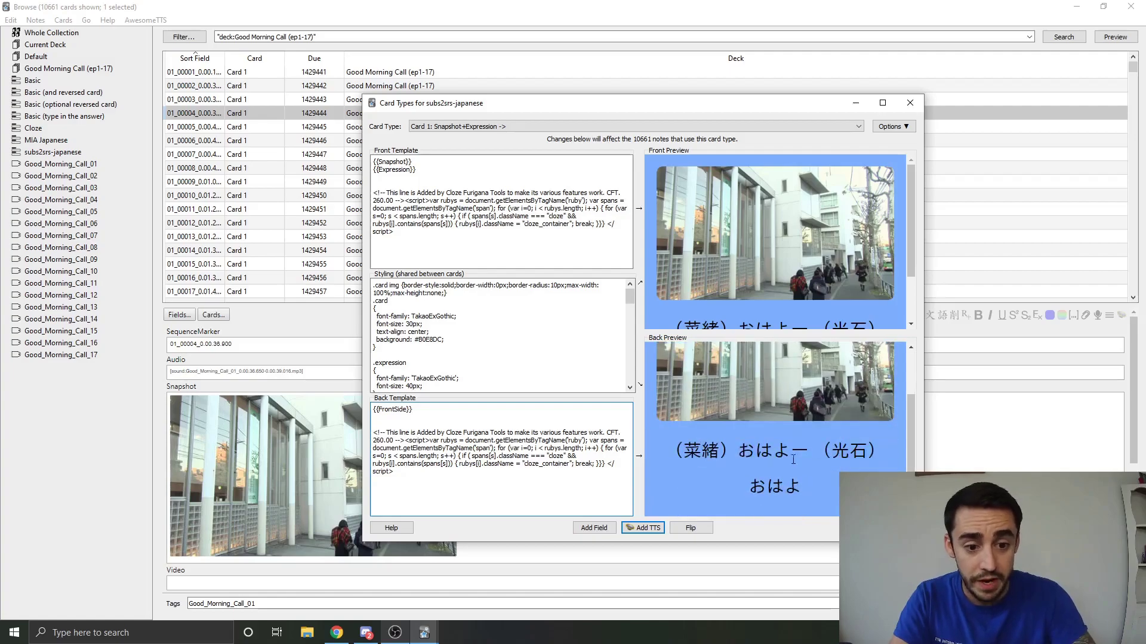
- Add {{Reading}} and {{Meaning}} on consecutive lines of the back template, one blank line beneath {{FrontSide}}
key("Return")
key("Return")
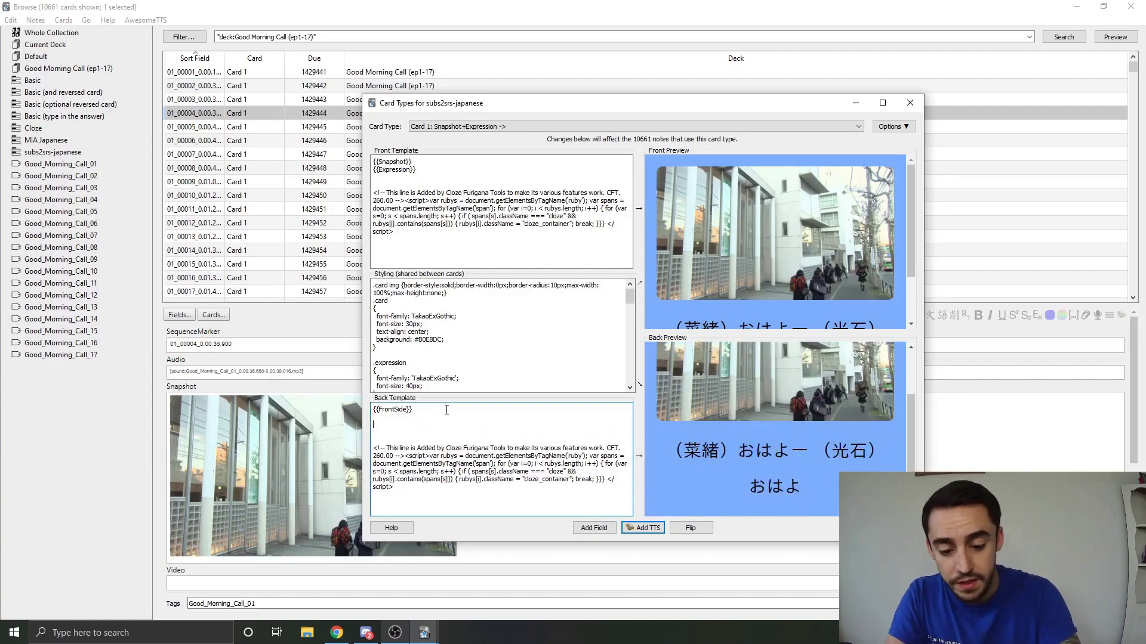
type("{{}}")
type("Re")
type("ading")
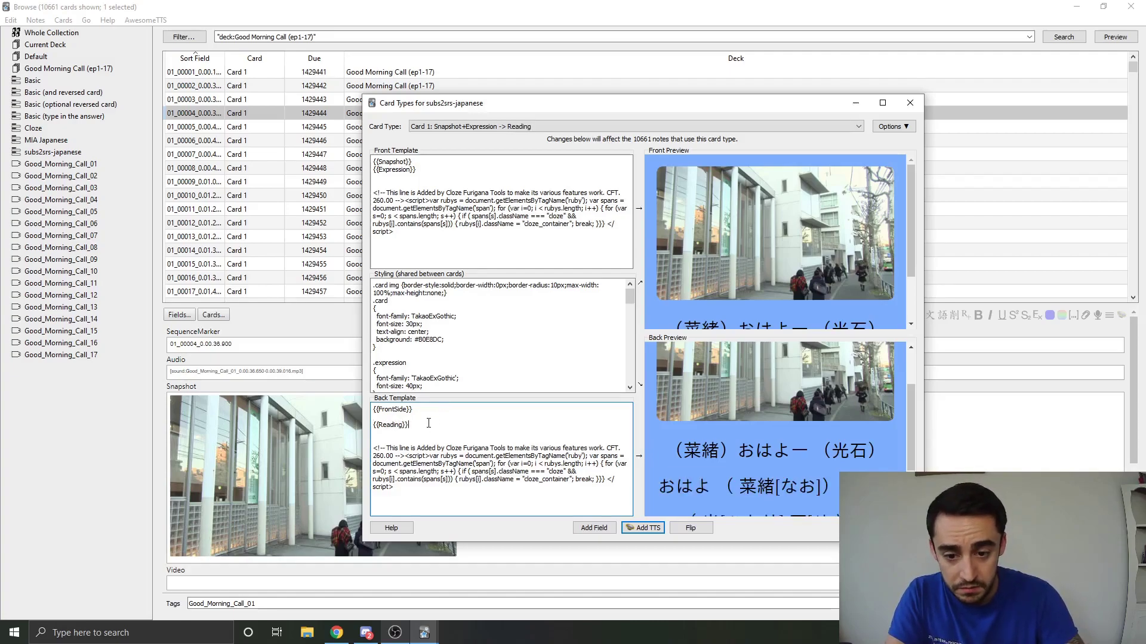
key("Return")
type("{{Reading}} {{")
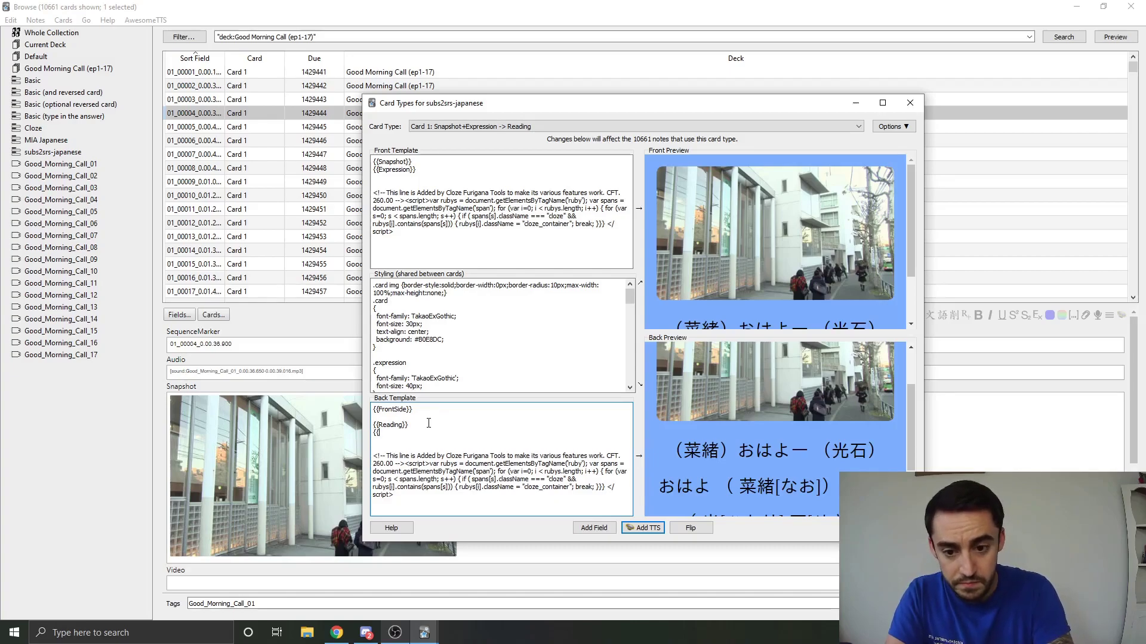
type("Meaning")
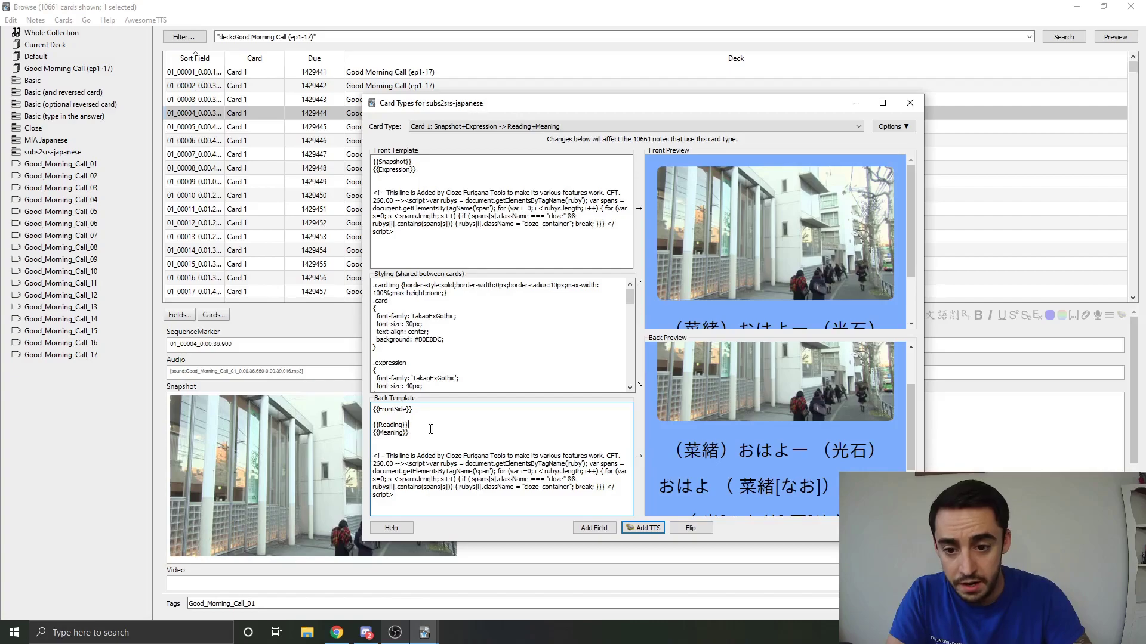
- Add {{Audio}} to the back template below {{Meaning}}, separated by a blank line
key("Return")
key("Return")
type("{{Audio}}")
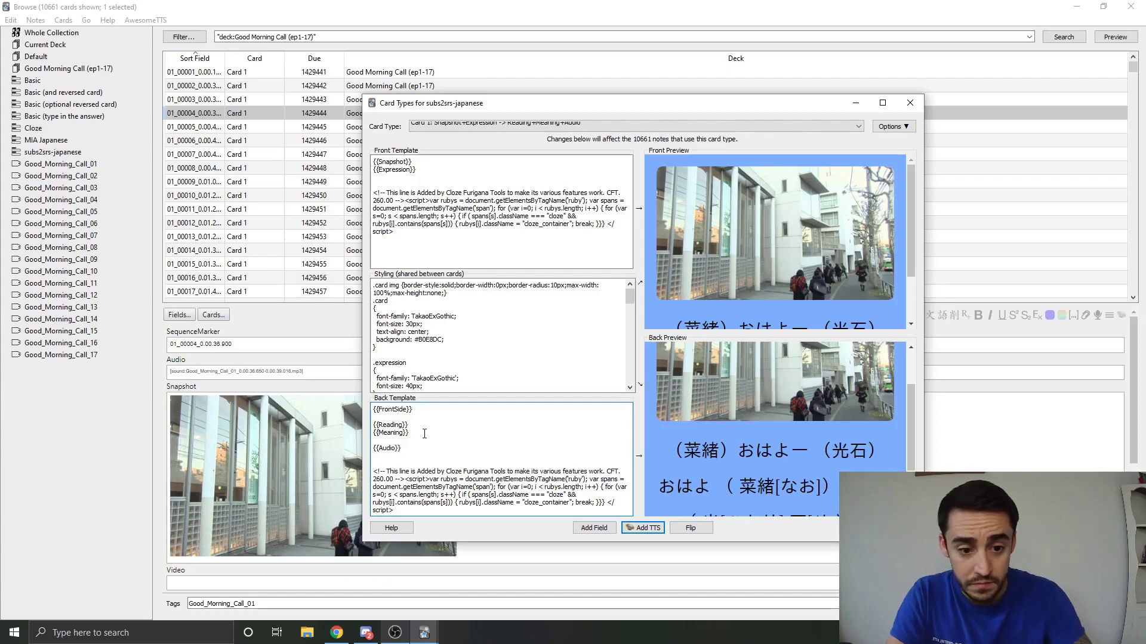
- Change the back template's Reading field to {{furigana:Reading}} and check the furigana in the back preview
scroll(901, 436, "down", 1)
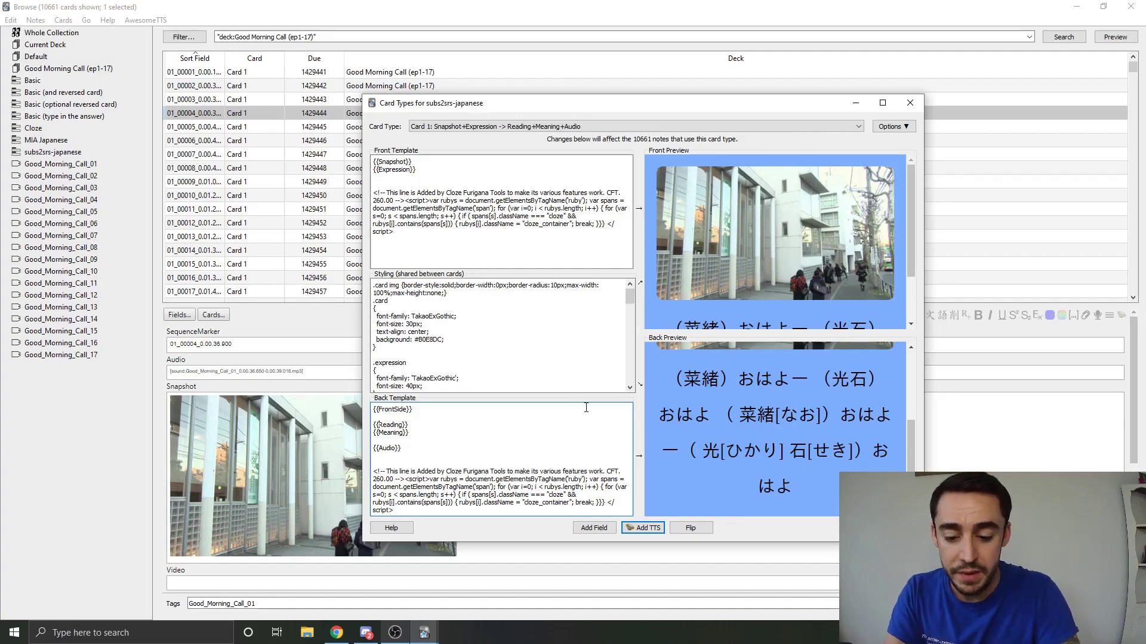
type("furigana:")
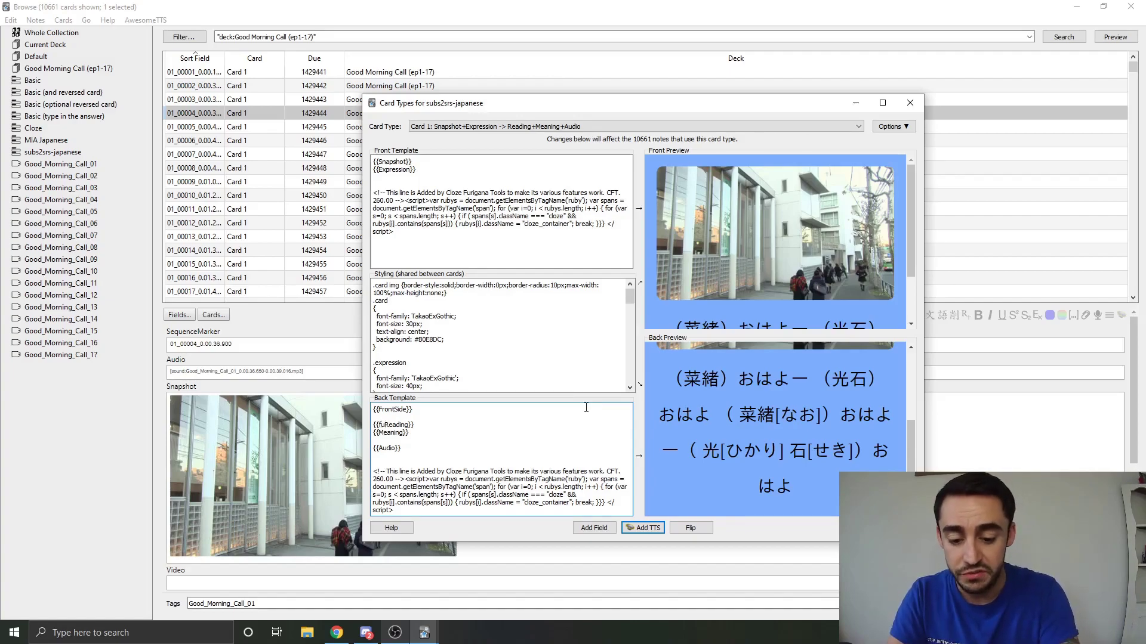
type(":")
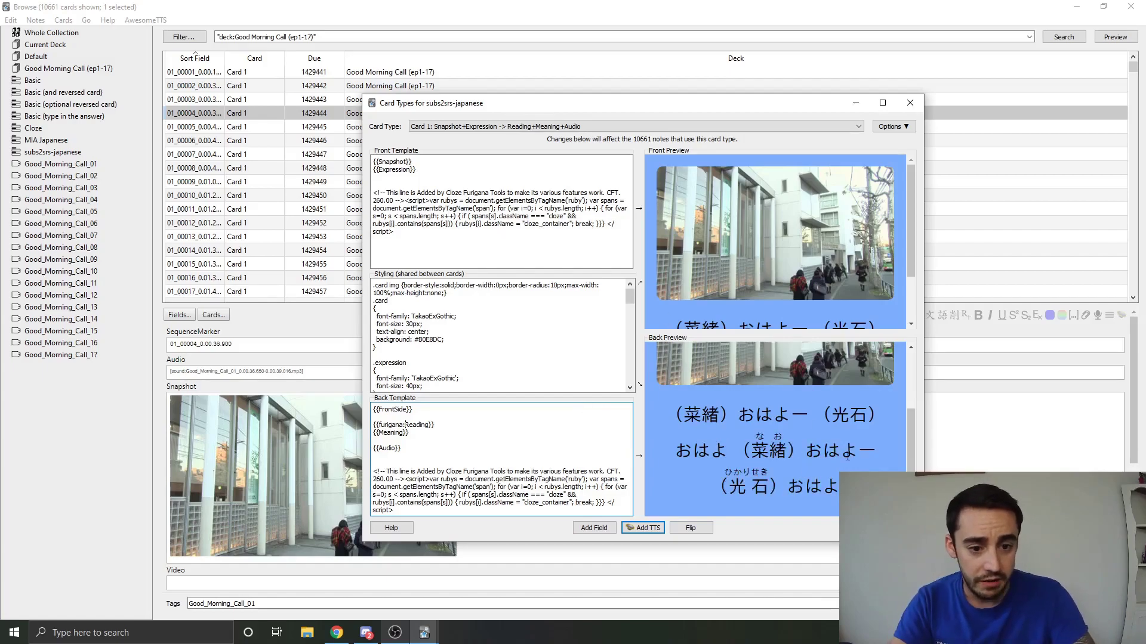
scroll(910, 430, "up", 1)
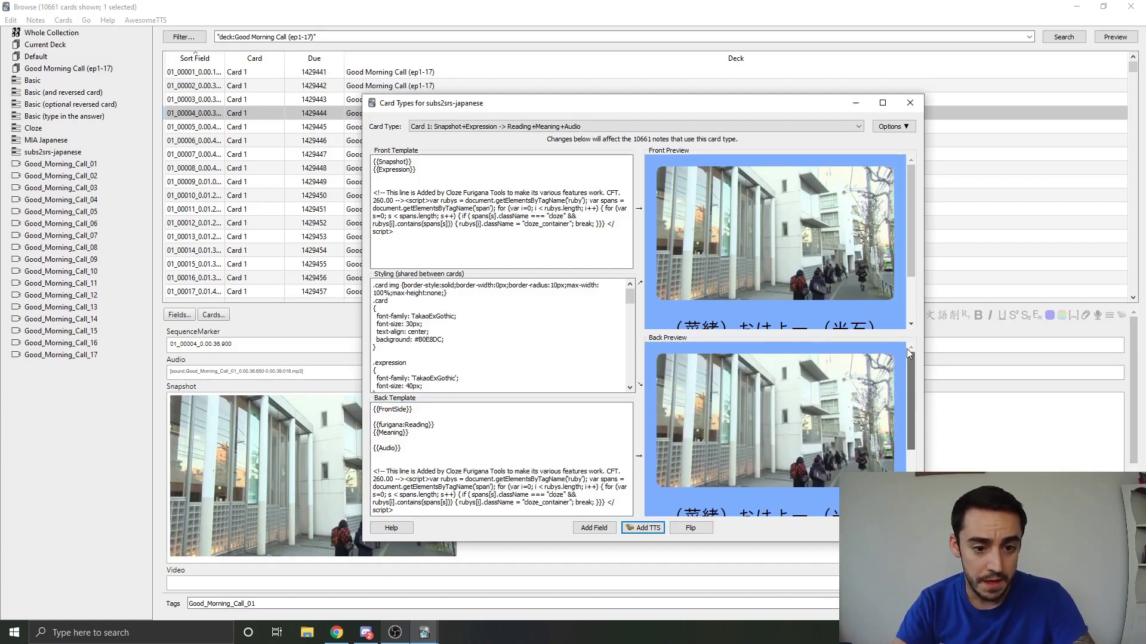
scroll(776, 430, "down", 2)
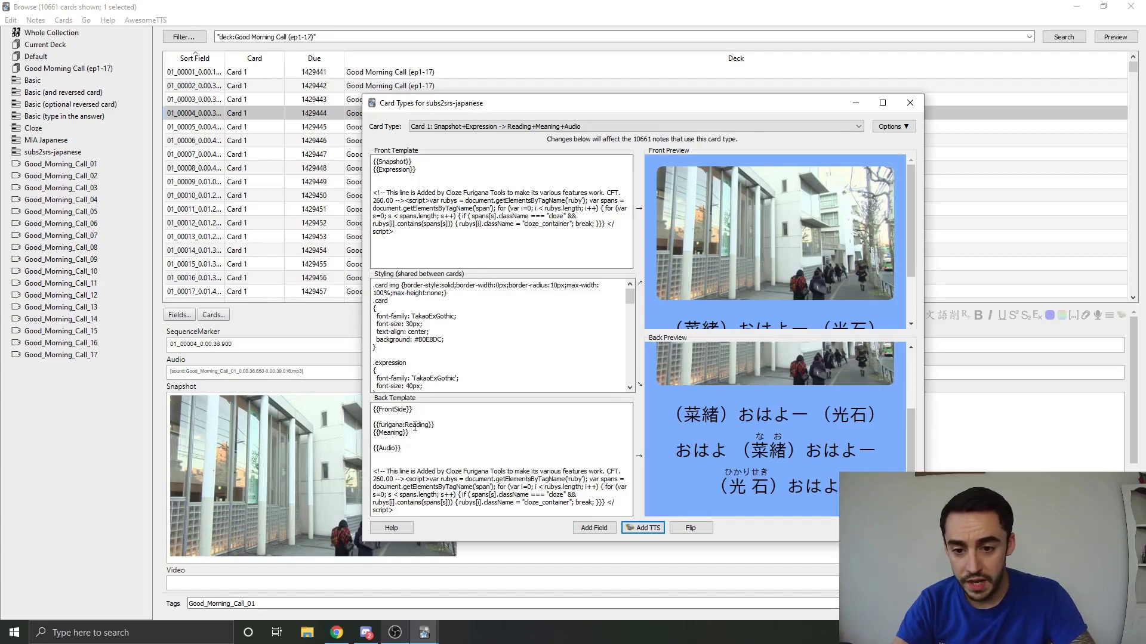
- Insert <br> lines between FrontSide, furigana:Reading, Meaning and Audio in the back template, and check the spacing in the back preview
left_click(458, 428)
key("Return")
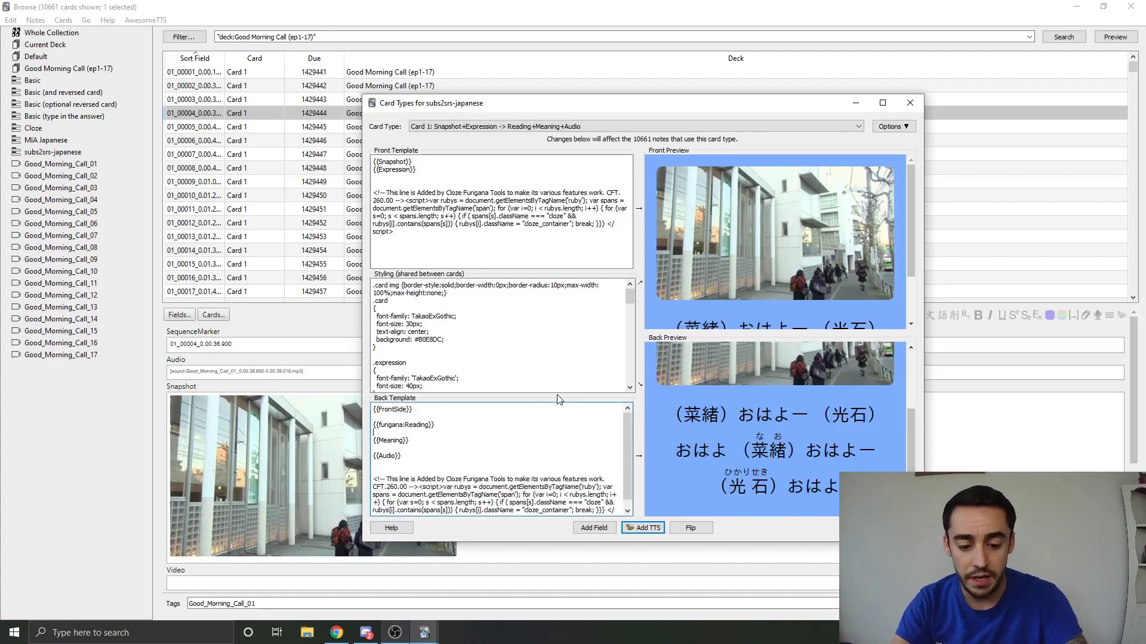
type("<br>")
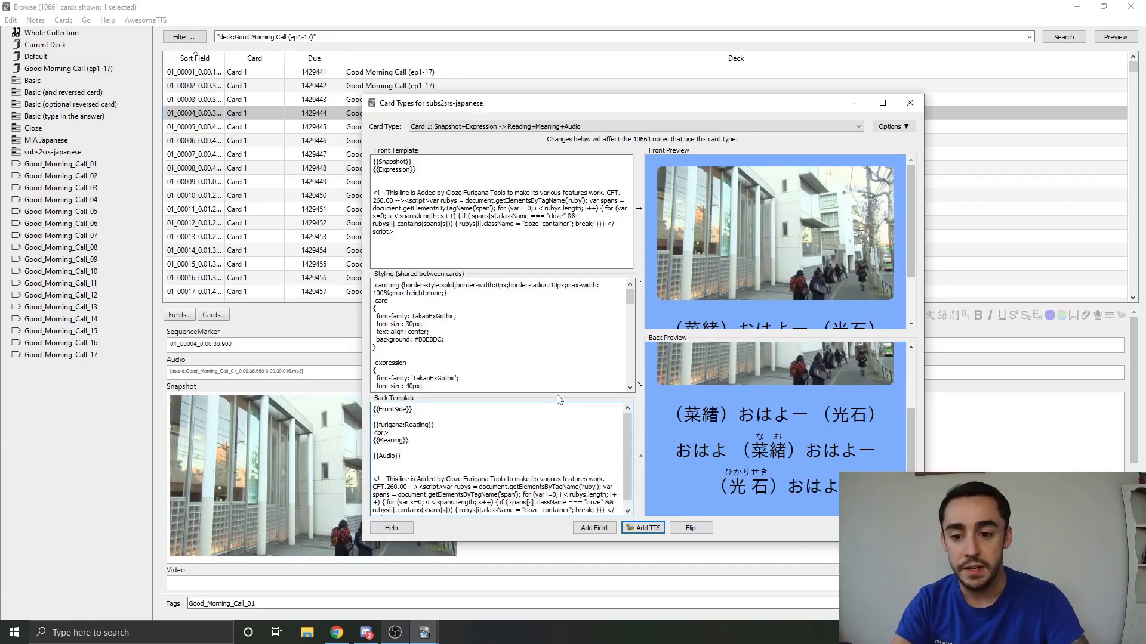
type("<br>")
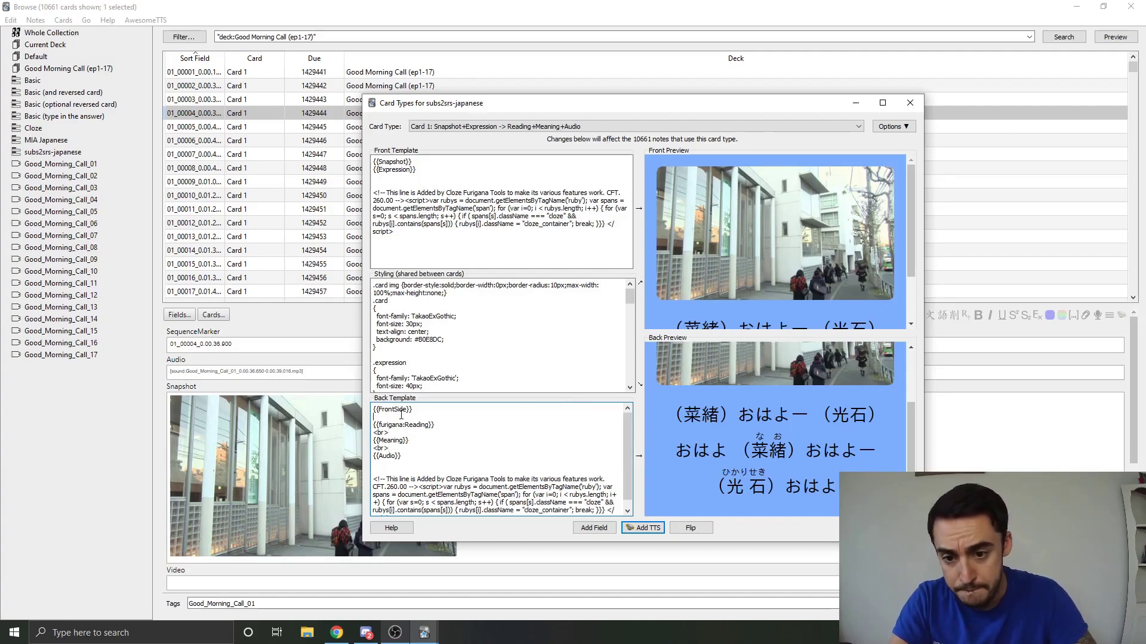
type("br>")
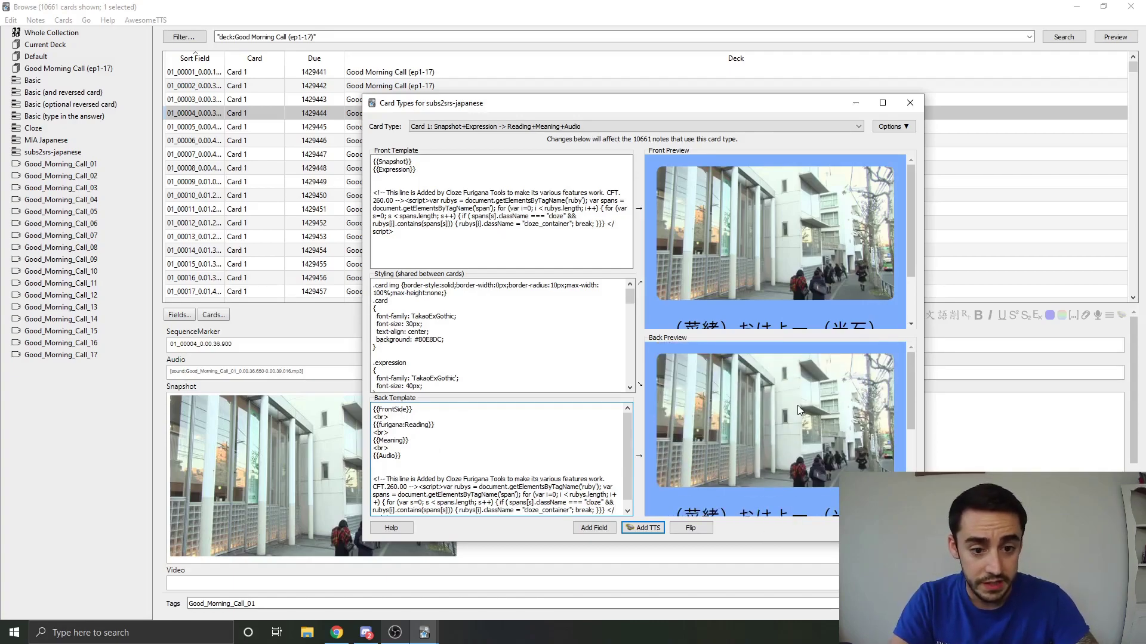
scroll(797, 387, "down", 2)
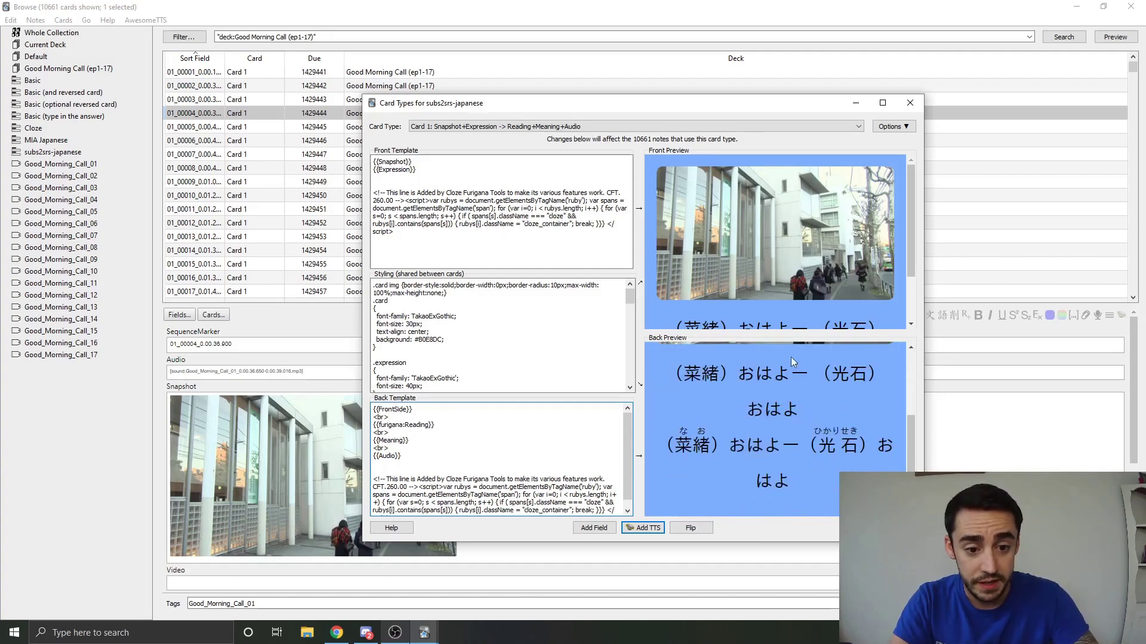
scroll(802, 409, "up", 1)
scroll(759, 444, "down", 1)
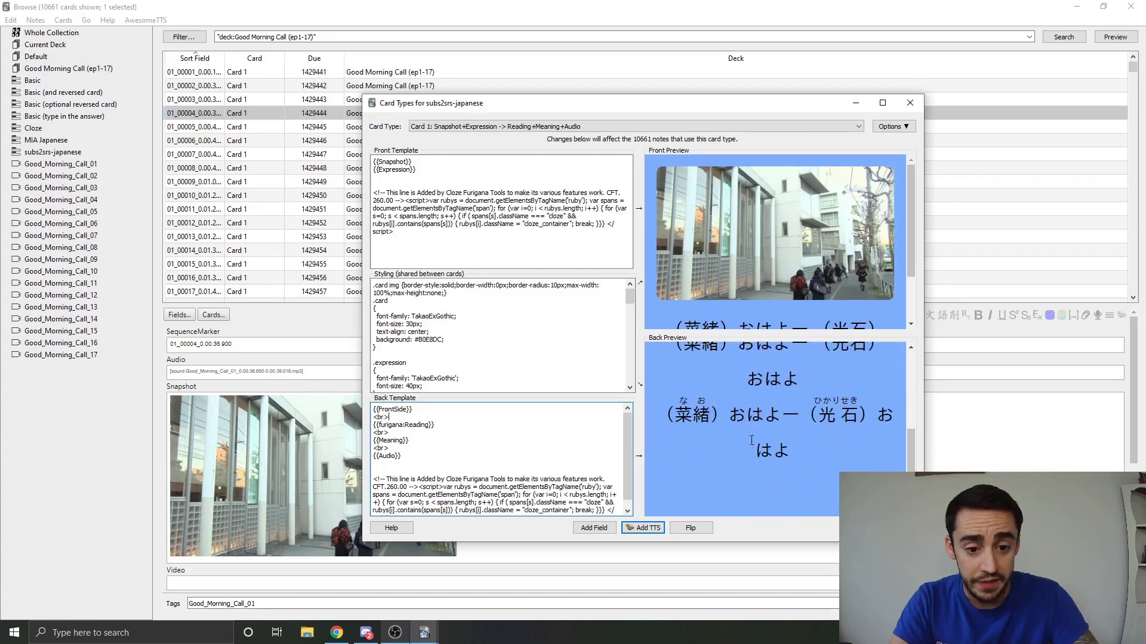
double_click(827, 415)
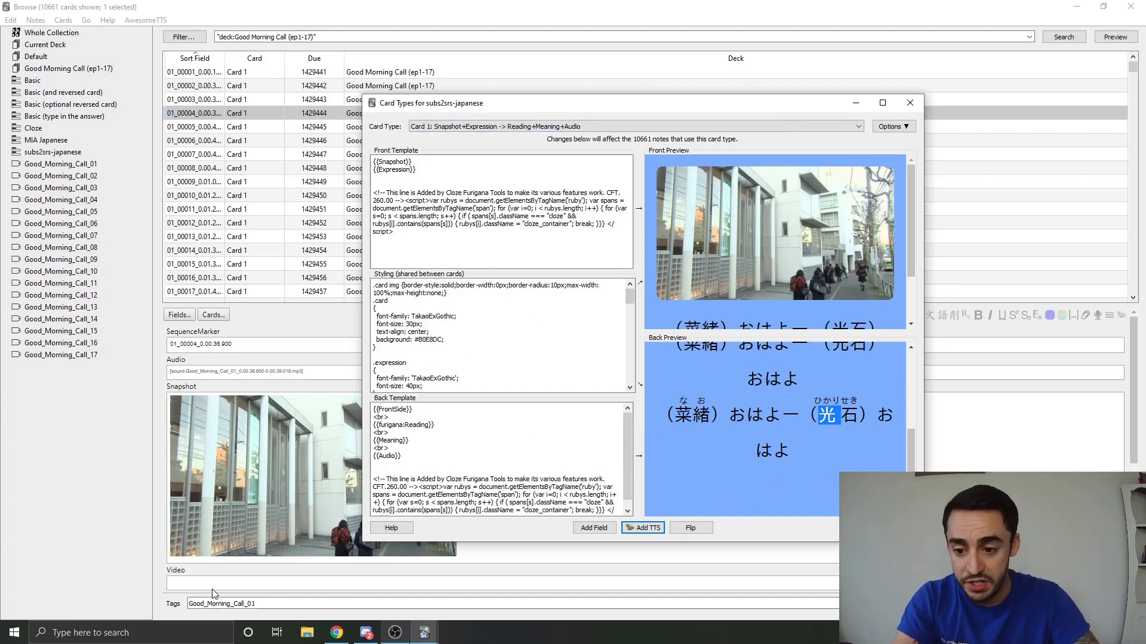
- Close the card template editor and fill the note's Meaning field with "meaning" and its Notes field with "notes"
left_click(909, 103)
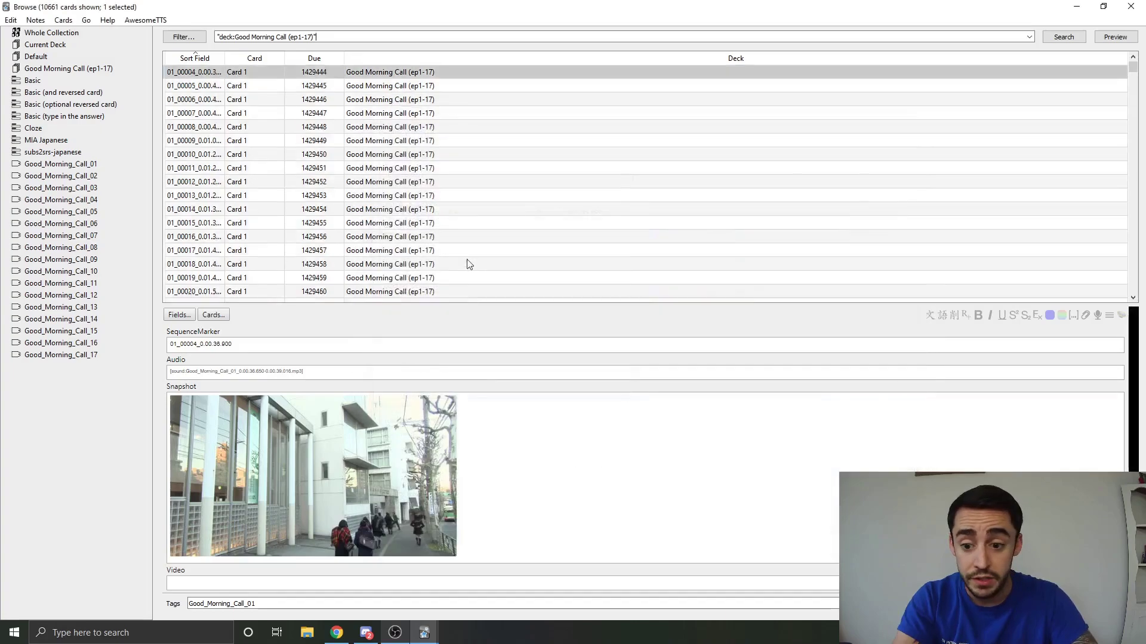
scroll(382, 349, "down", 1)
left_click(204, 508)
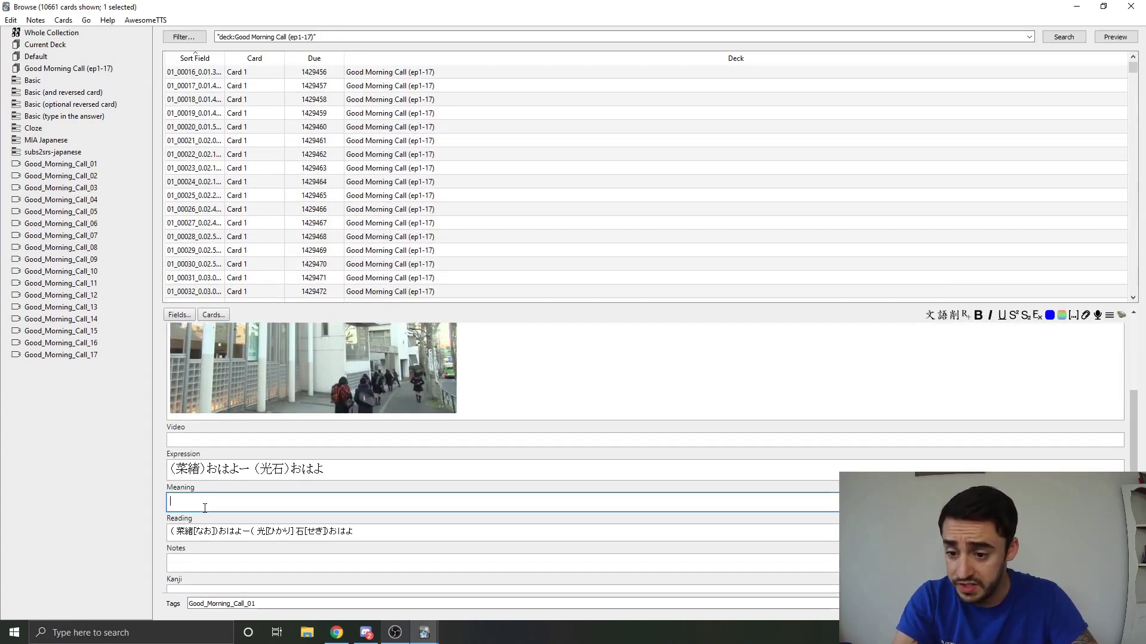
type("meaning")
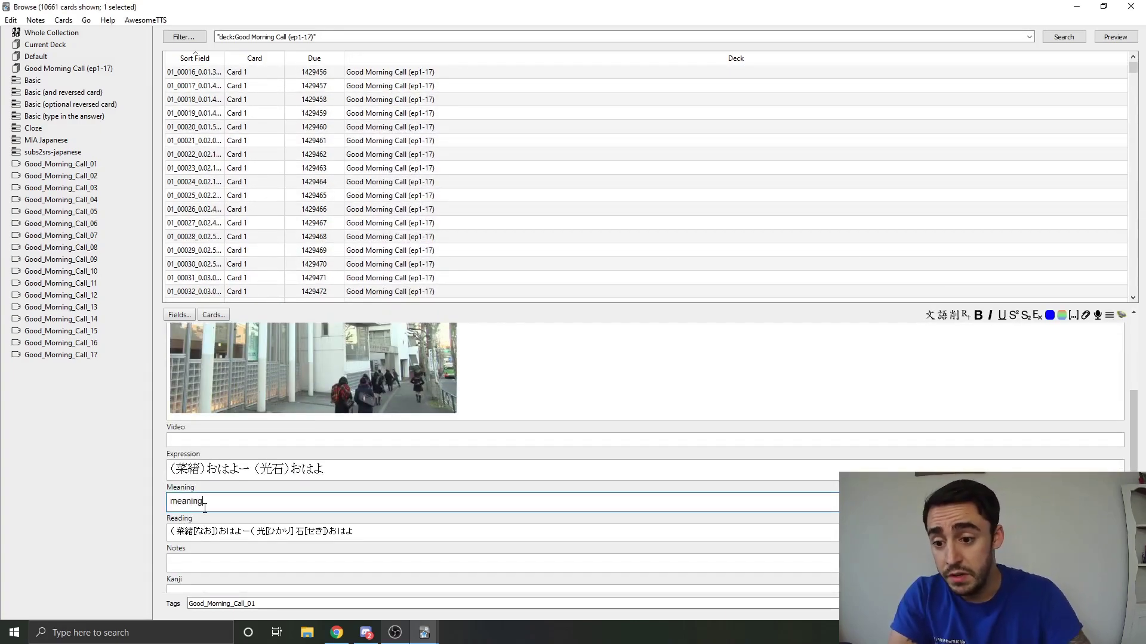
left_click(208, 565)
type("notes")
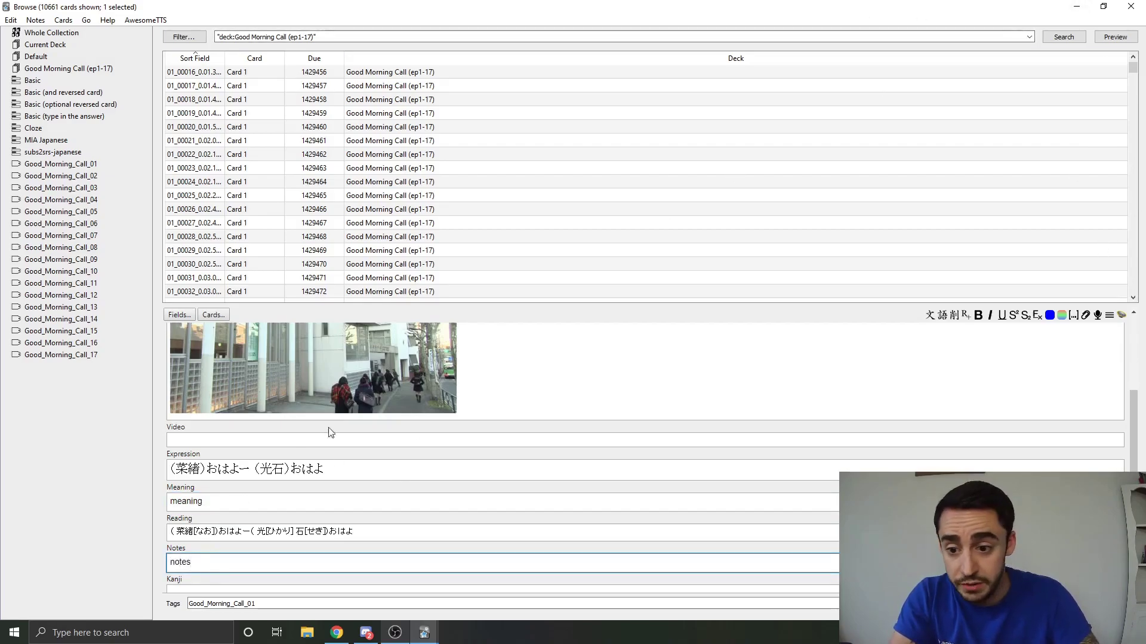
- Reopen the note's card templates, add {{Notes}} on a line directly above {{Audio}} in the back template, and close the editor
scroll(245, 330, "up", 2)
left_click(213, 314)
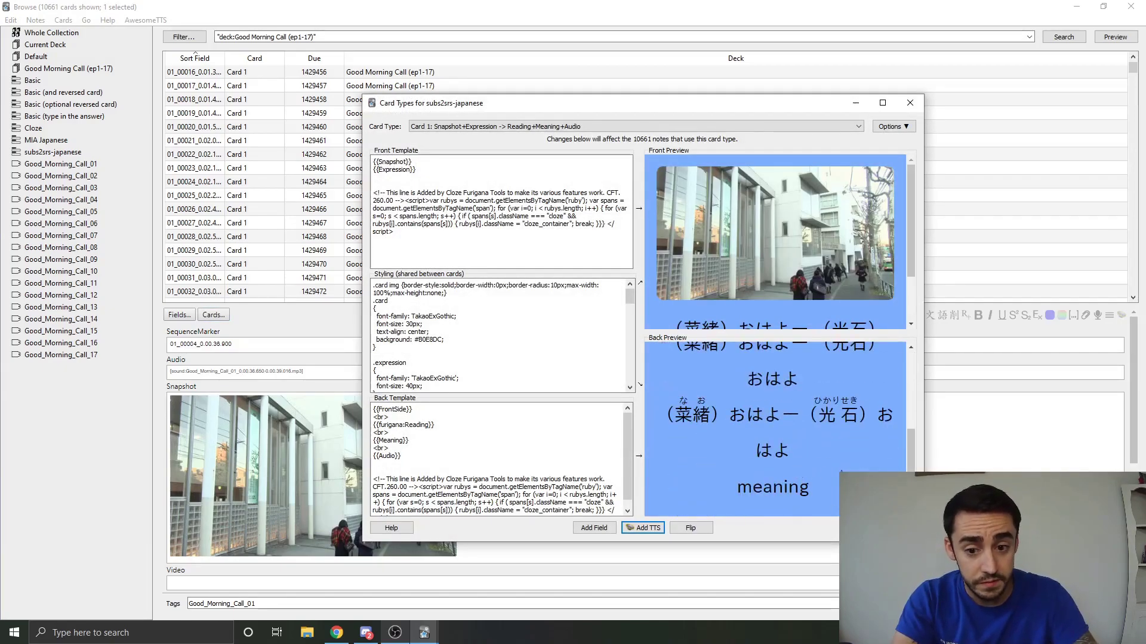
left_click(407, 447)
key("Return")
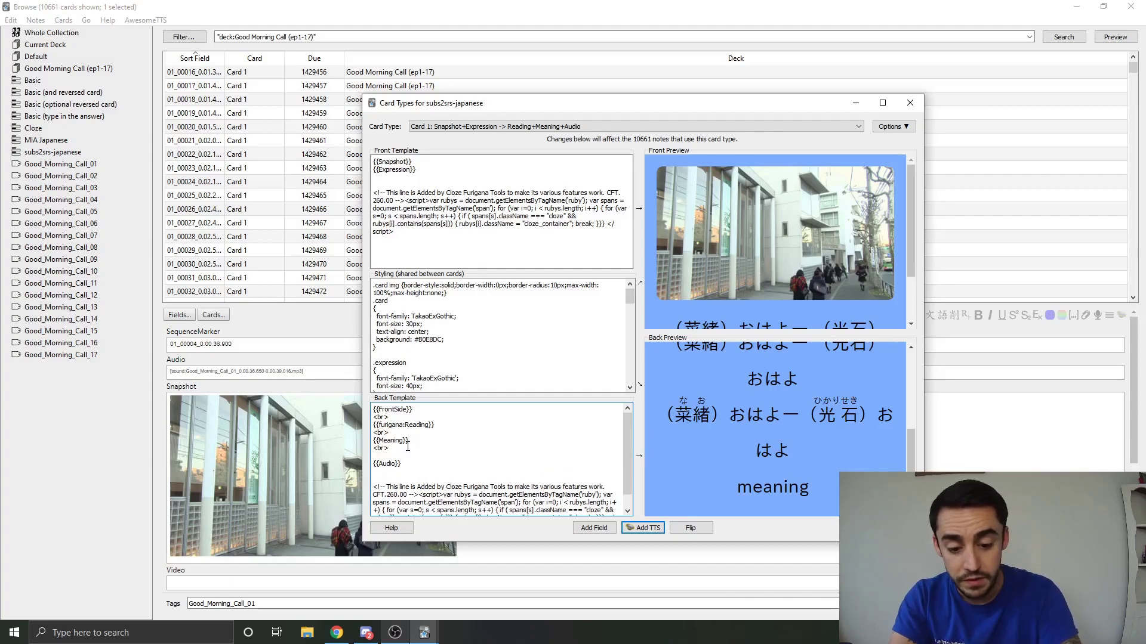
type("{{}}")
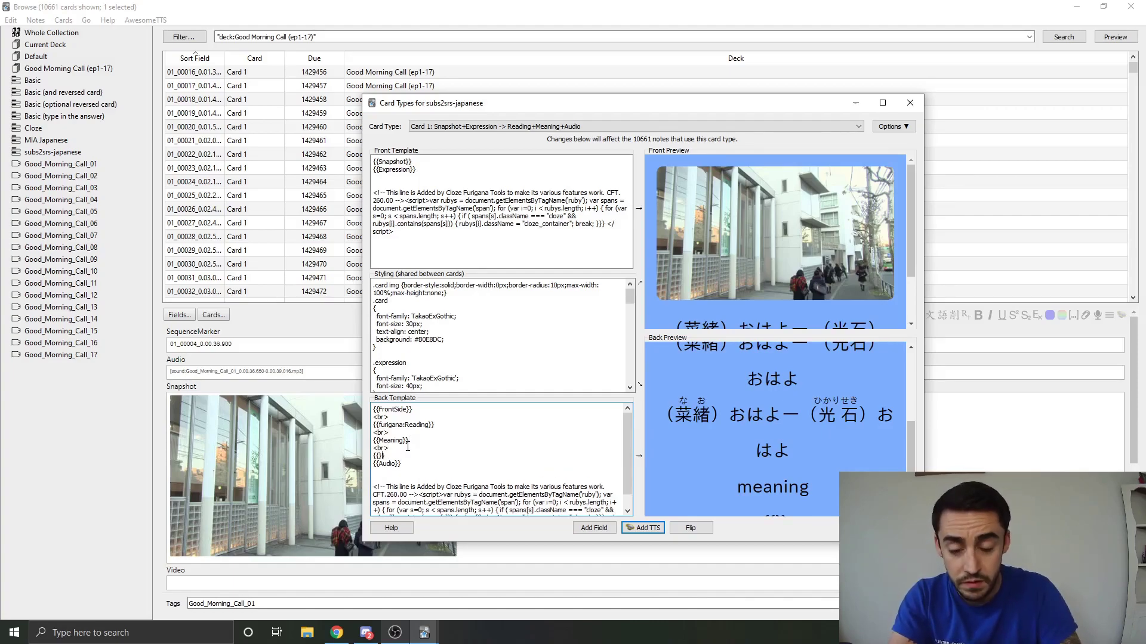
type("Notes")
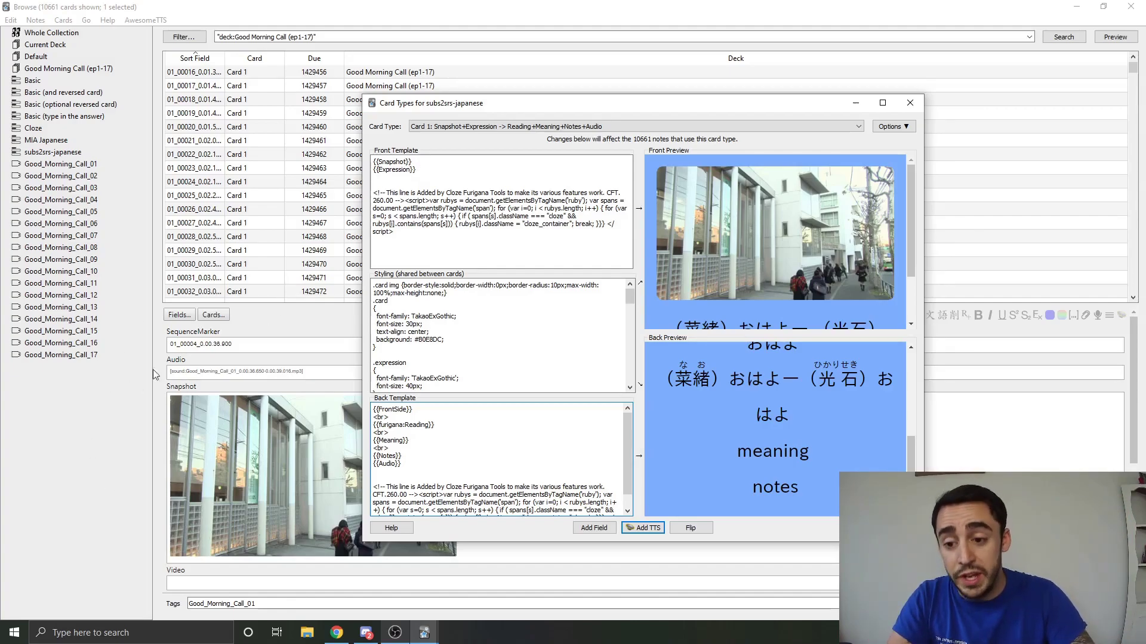
left_click(909, 103)
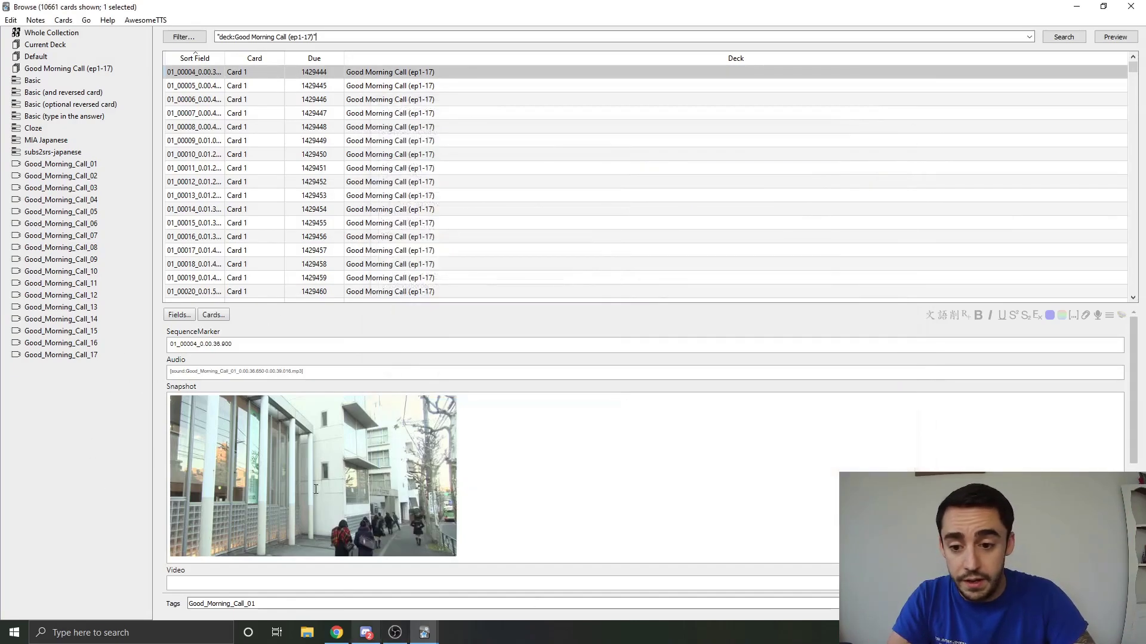
scroll(251, 477, "up", 5)
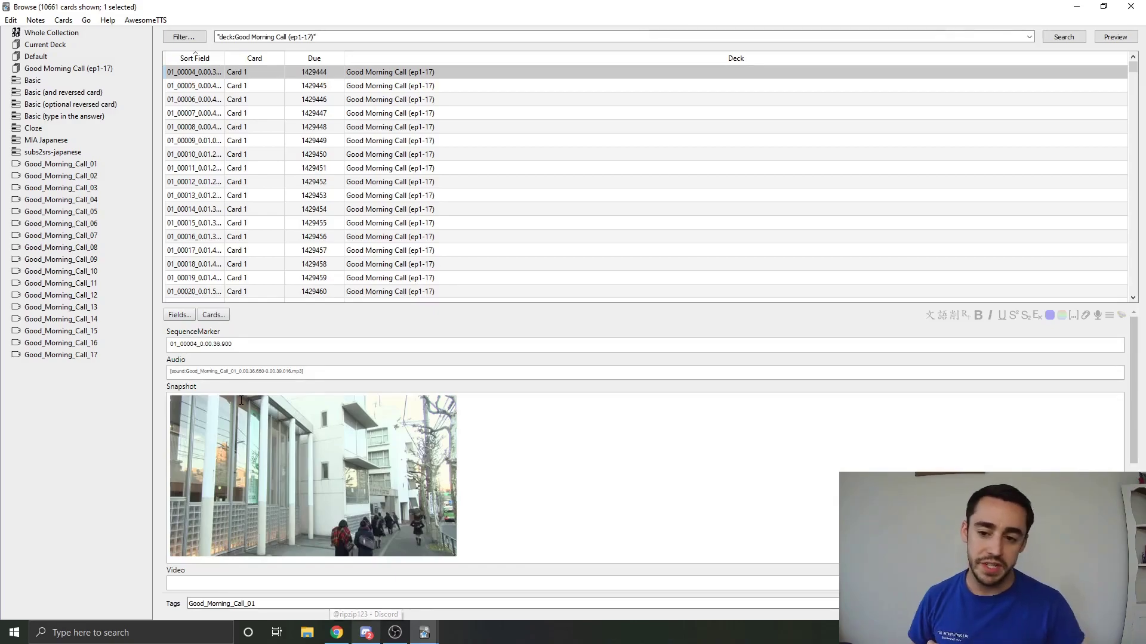
- Open the note's card templates and examine the font family, font size and background colour in the .card styling rule
left_click(213, 314)
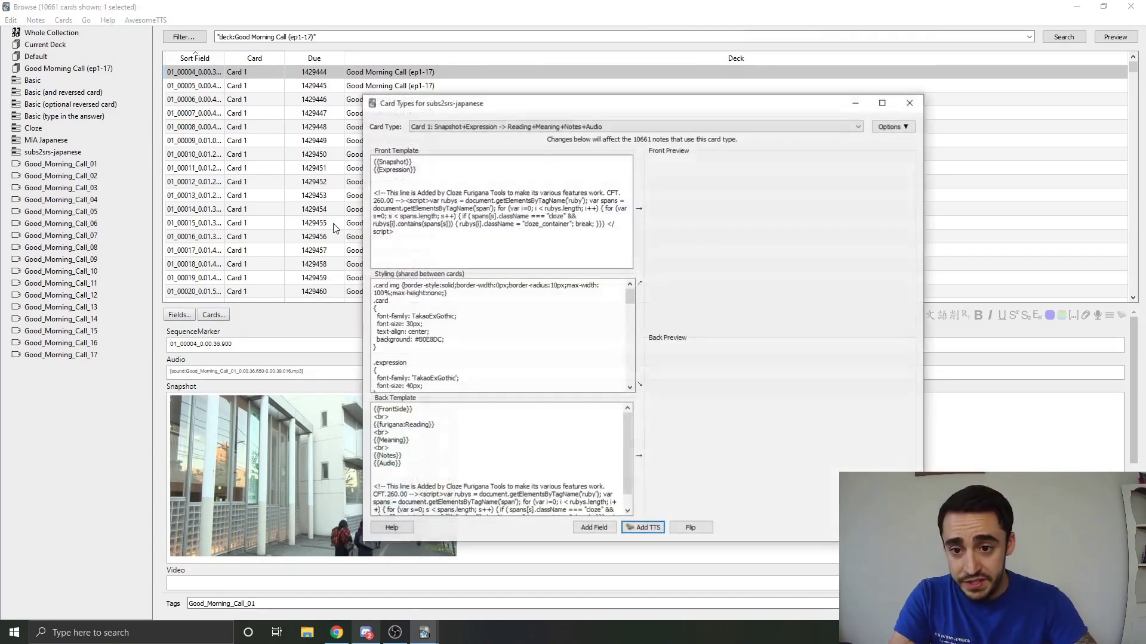
scroll(482, 337, "down", 10)
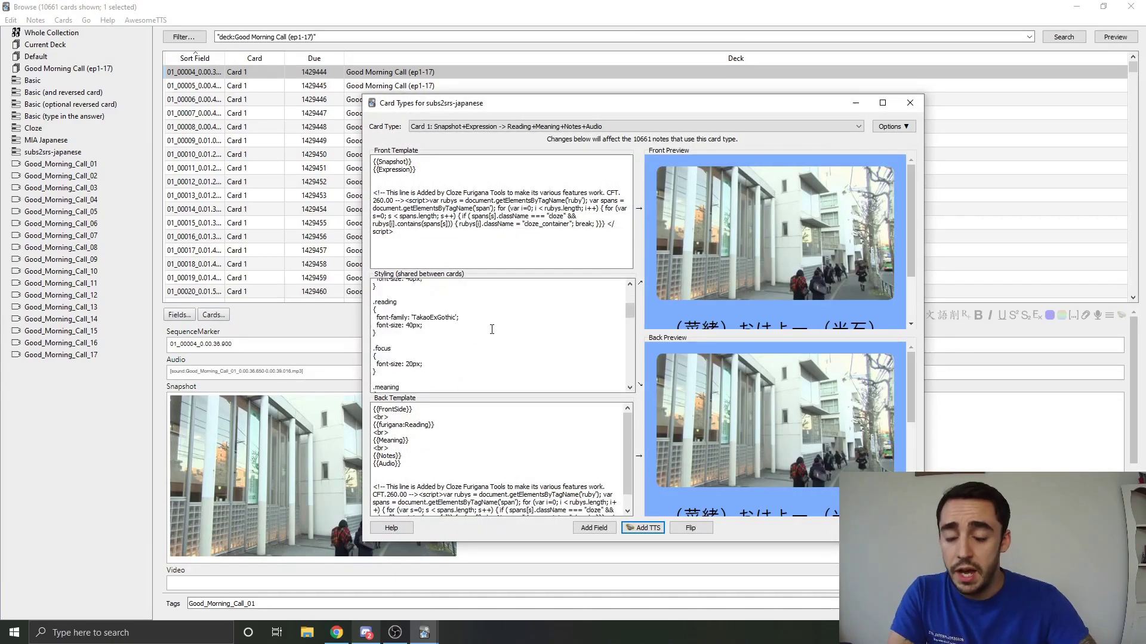
scroll(460, 347, "up", 10)
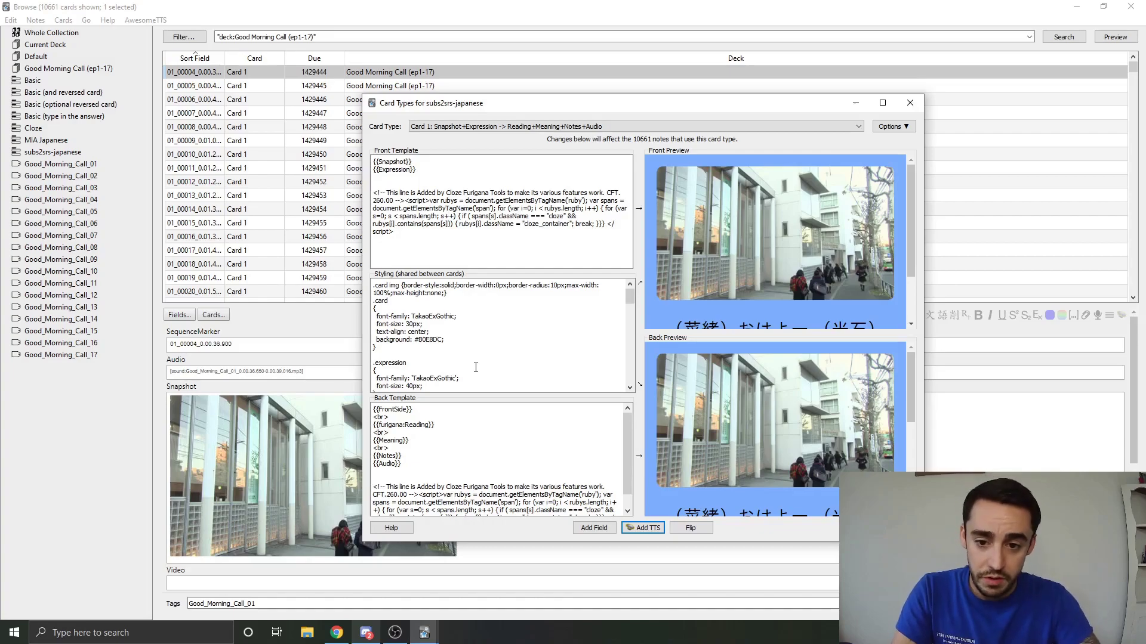
left_click(429, 316)
left_click_drag(416, 317, 450, 318)
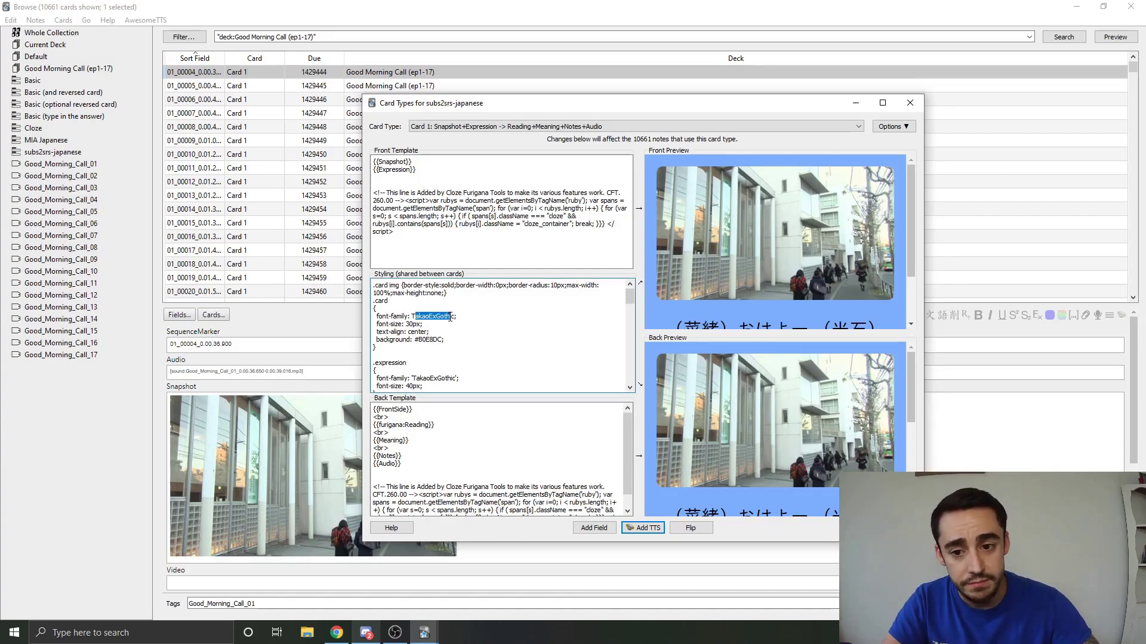
left_click(412, 324)
left_click(437, 350)
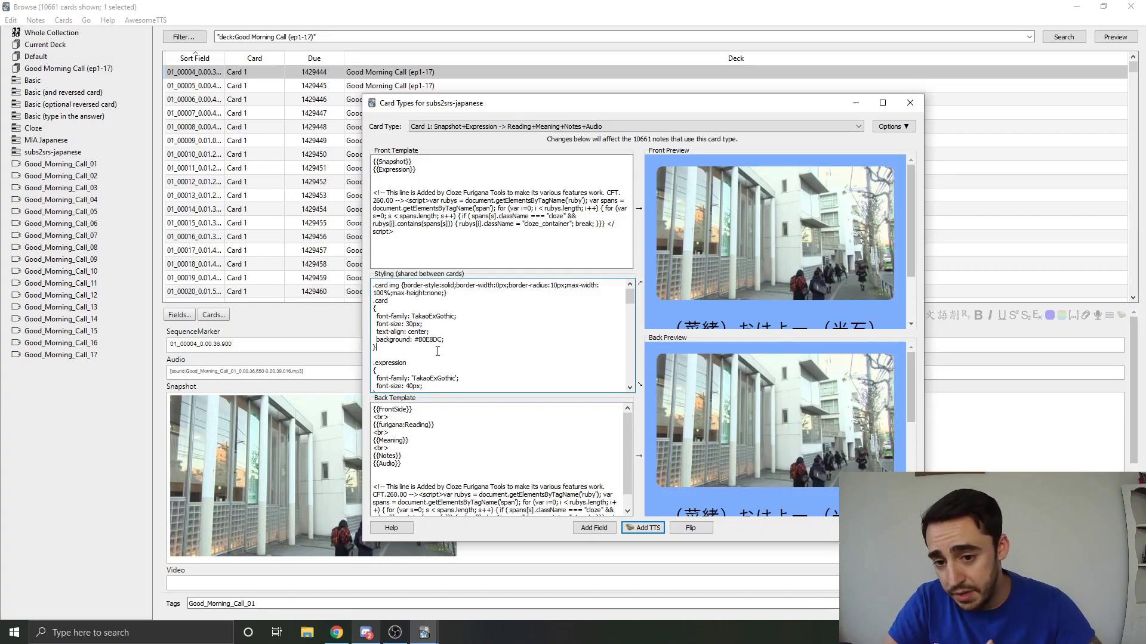
left_click_drag(417, 341, 449, 341)
scroll(449, 331, "down", 3)
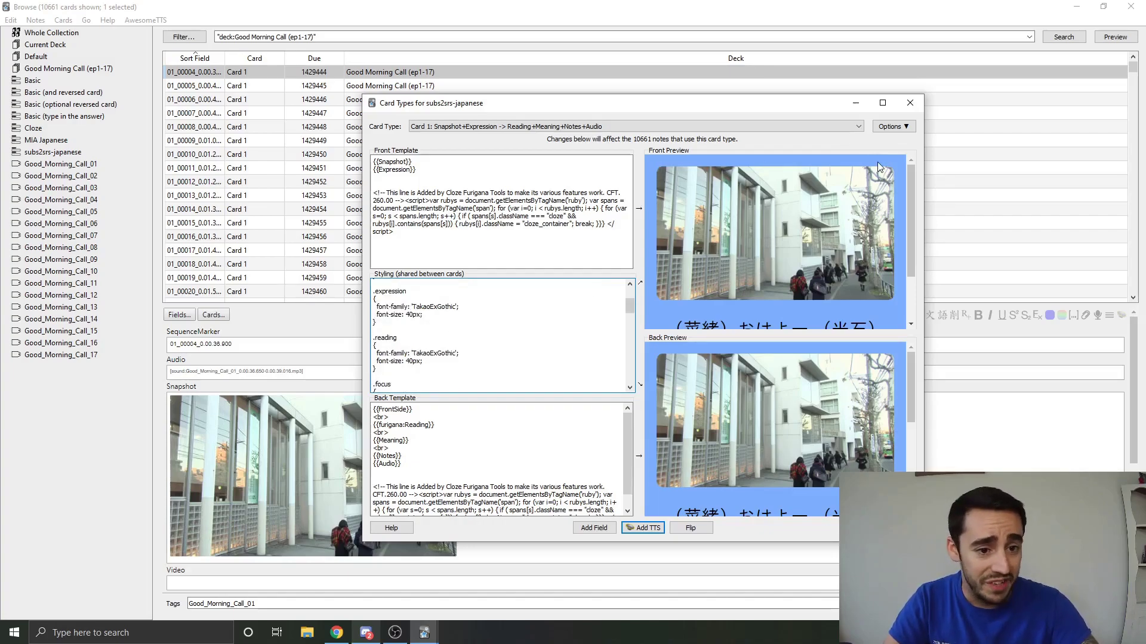
scroll(472, 290, "down", 6)
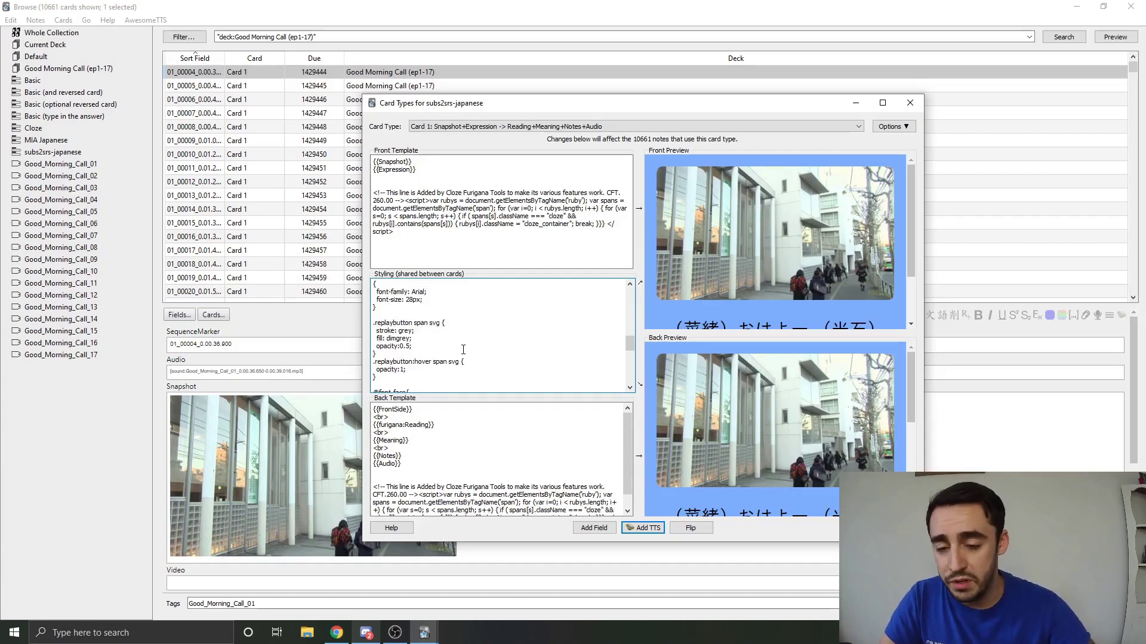
scroll(463, 350, "down", 2)
scroll(780, 392, "down", 5)
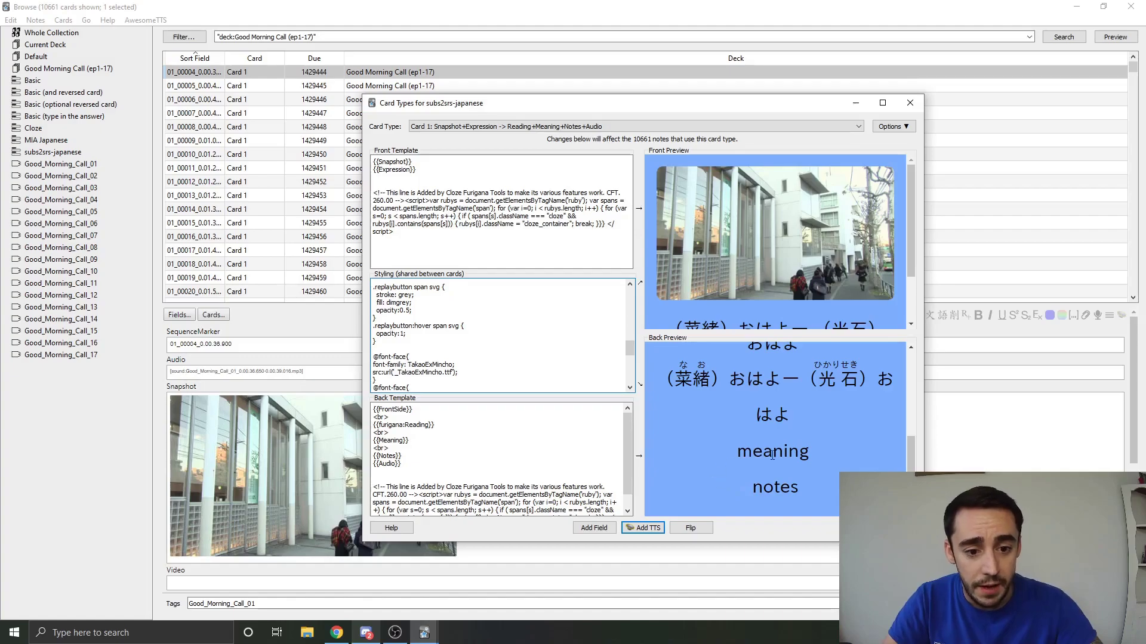
scroll(747, 449, "up", 1)
scroll(771, 469, "down", 1)
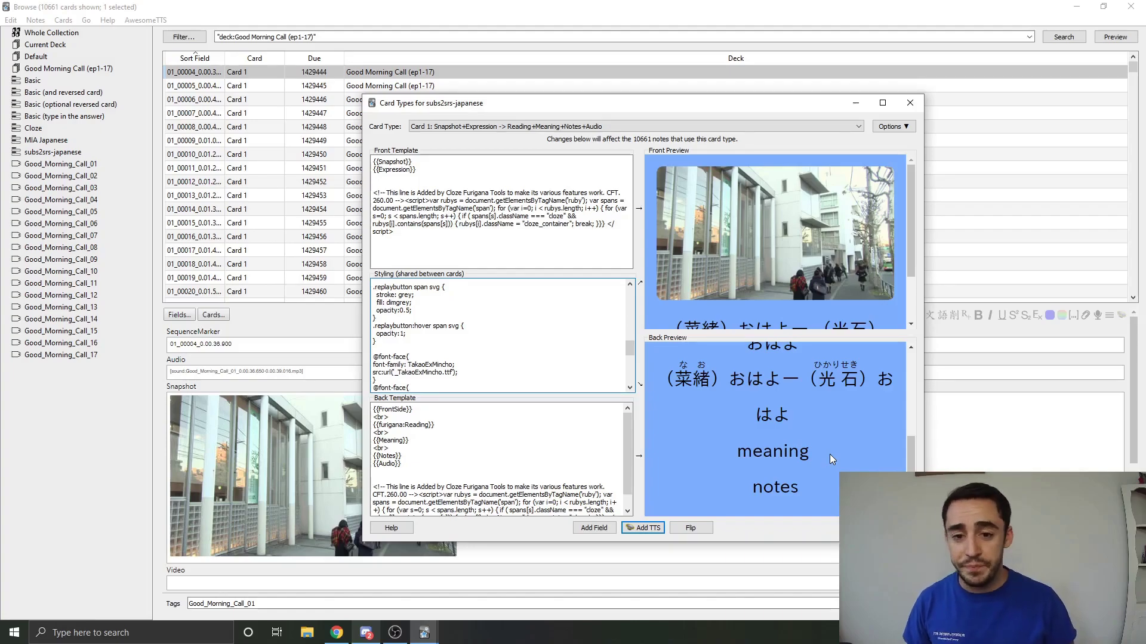
left_click(856, 103)
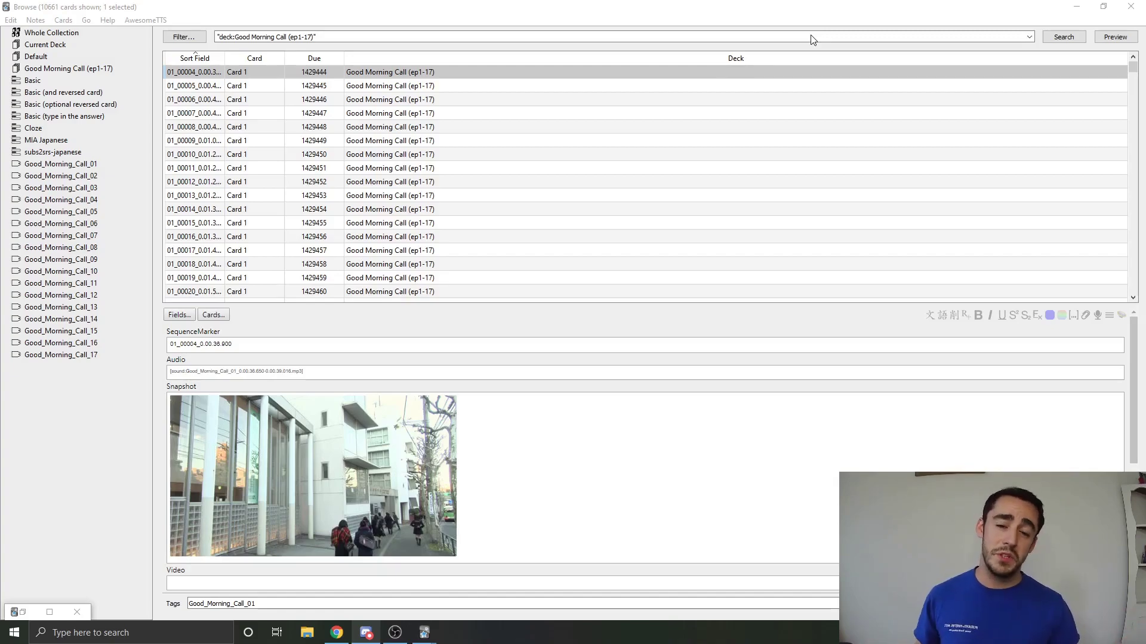
key("ctrl+l")
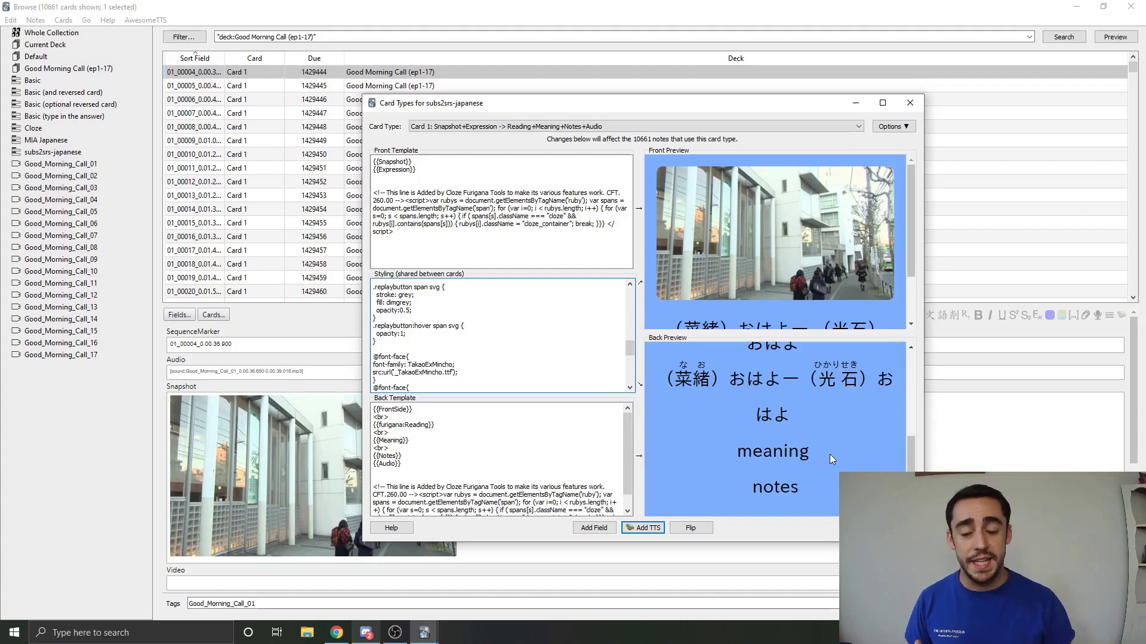